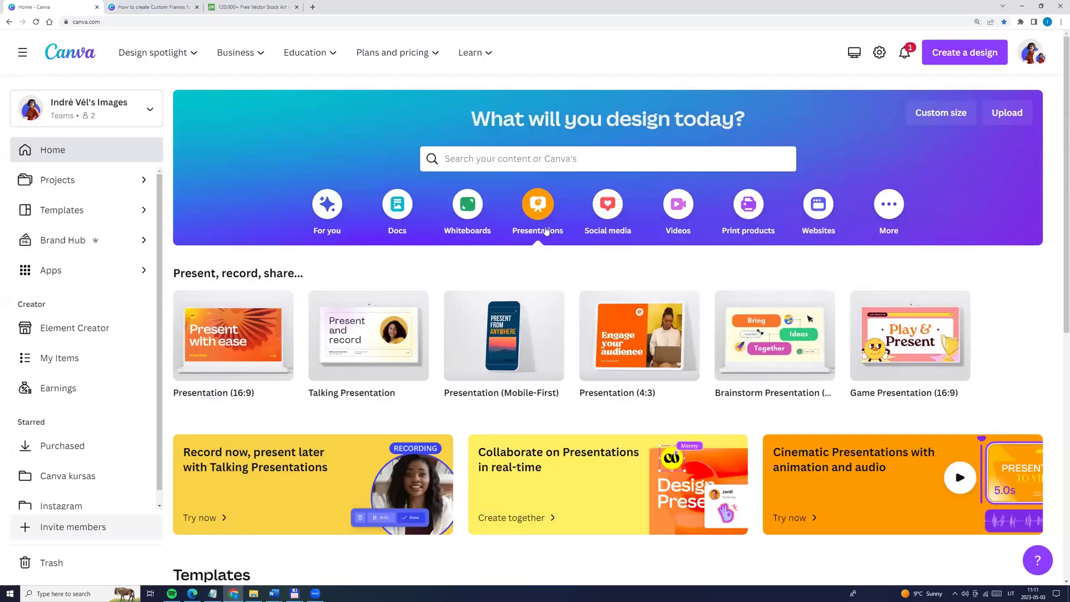
Create a new blank Presentation (16:9) design in Canva.
{"action": "left_click", "coordinate": [209, 341]}
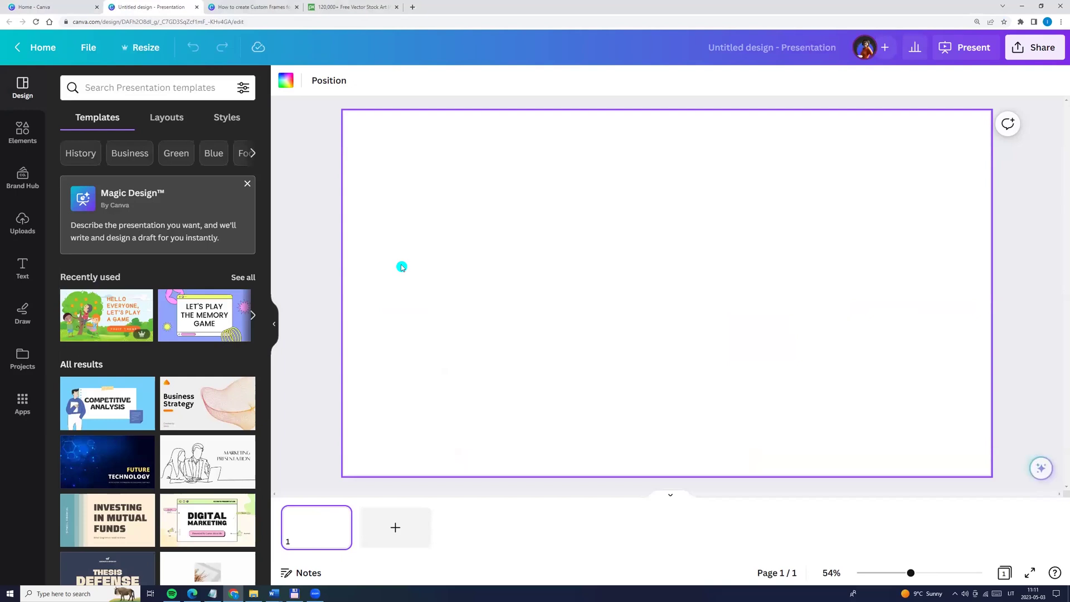
Search Elements graphics for 'heart' and add the solid red heart to page 1.
{"action": "left_click", "coordinate": [23, 129]}
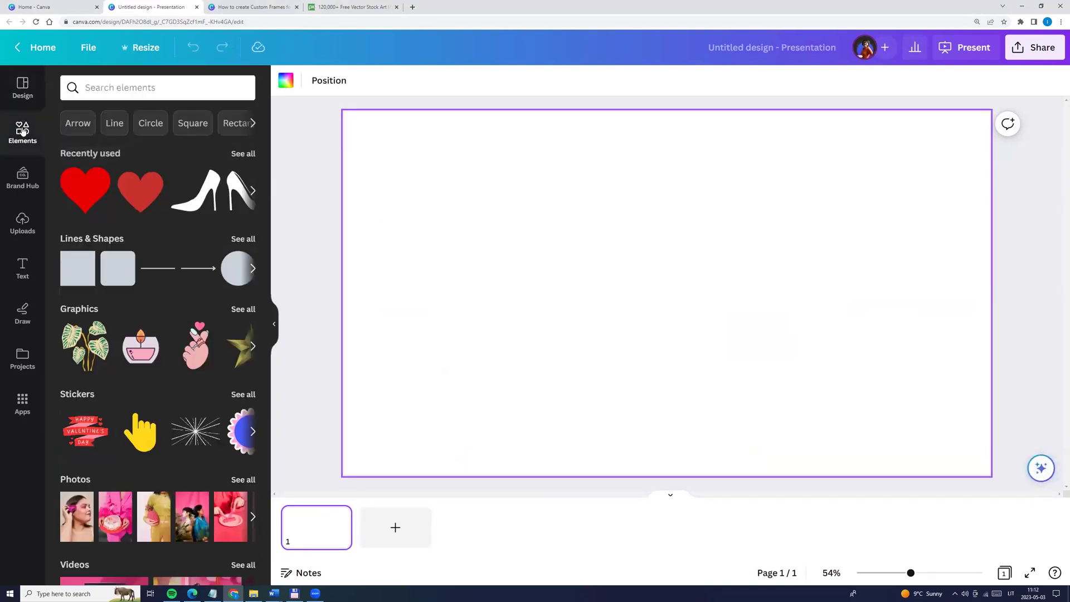
{"action": "left_click", "coordinate": [108, 88]}
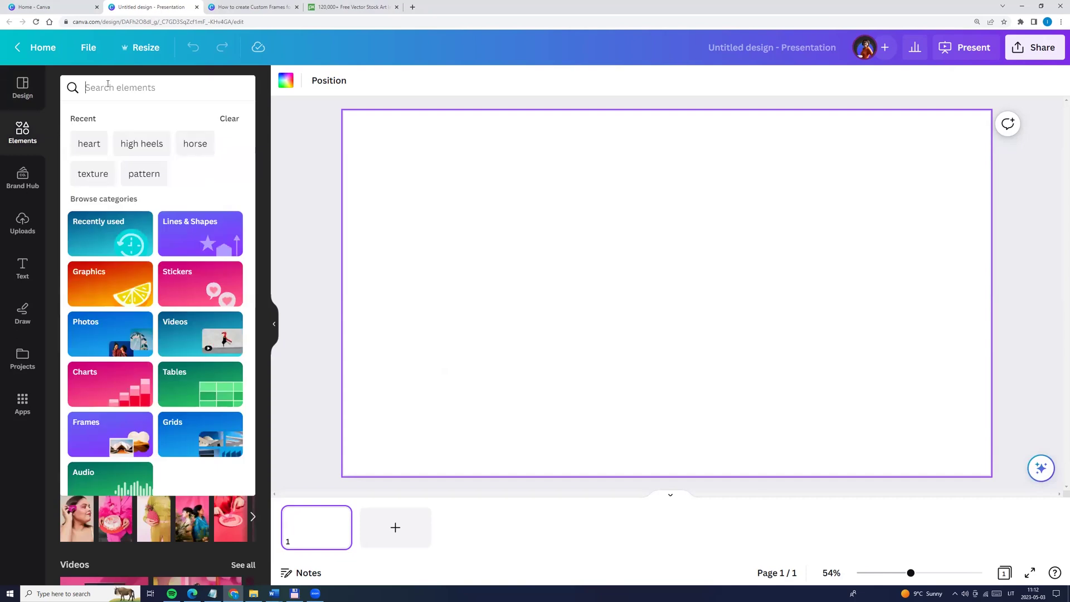
{"action": "type", "text": "heart"}
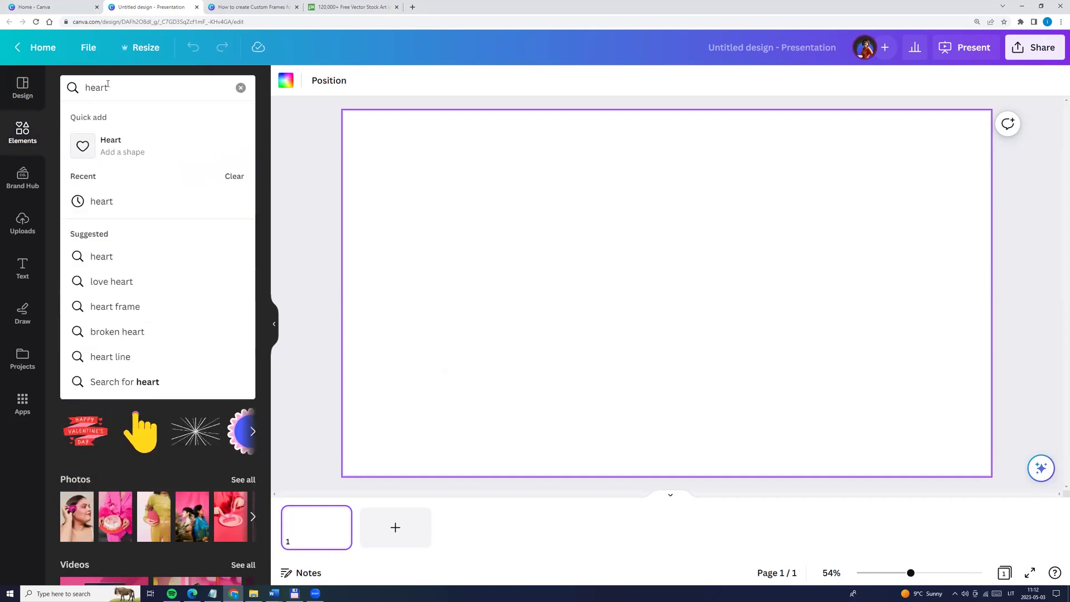
{"action": "key", "text": "Return"}
{"action": "left_click", "coordinate": [102, 118]}
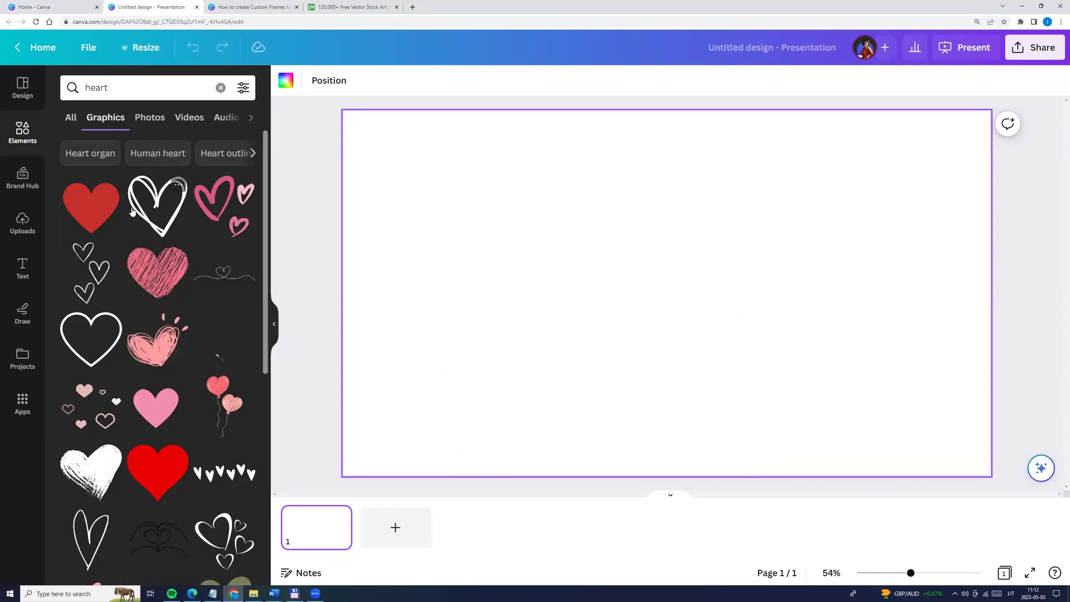
{"action": "left_click", "coordinate": [178, 452]}
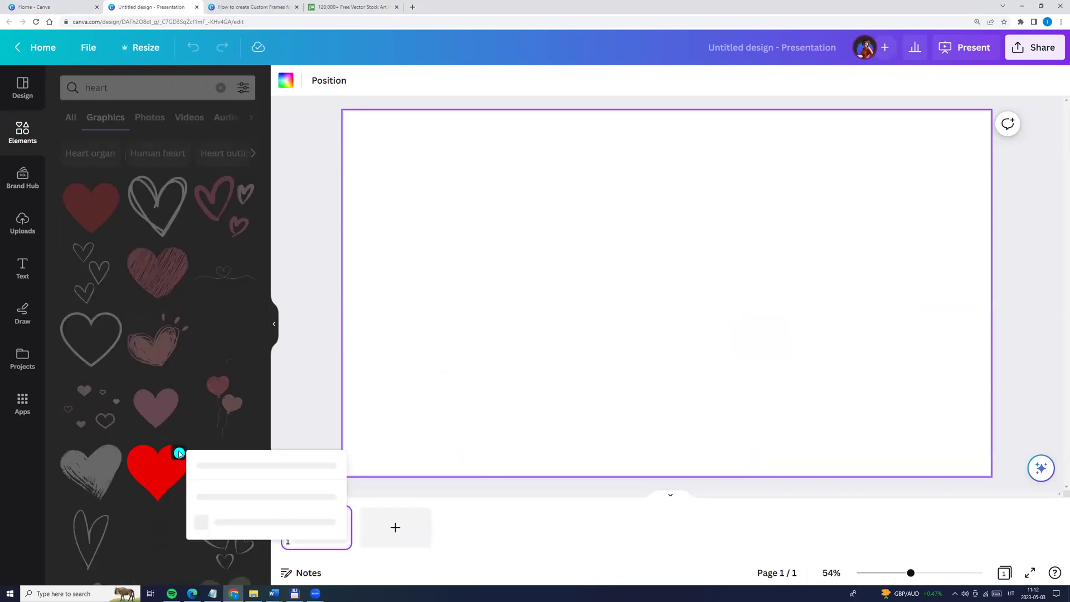
{"action": "left_click", "coordinate": [162, 480]}
{"action": "left_click", "coordinate": [161, 474]}
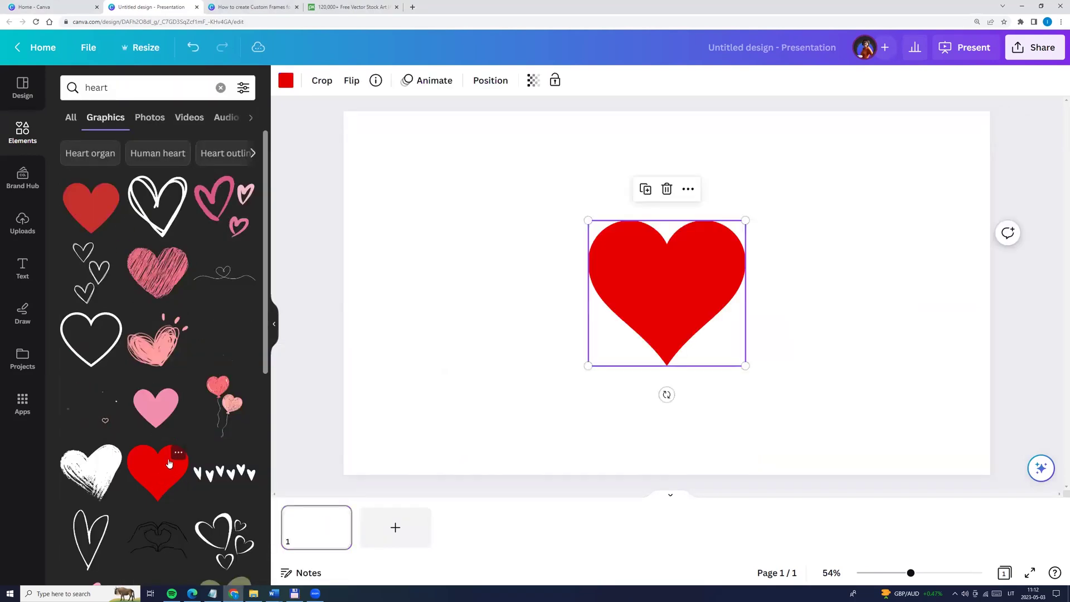
Enlarge the heart to fill the page and add a blank second page.
{"action": "left_click_drag", "start_coordinate": [588, 365], "coordinate": [522, 427]}
{"action": "left_click_drag", "start_coordinate": [746, 219], "coordinate": [769, 199]}
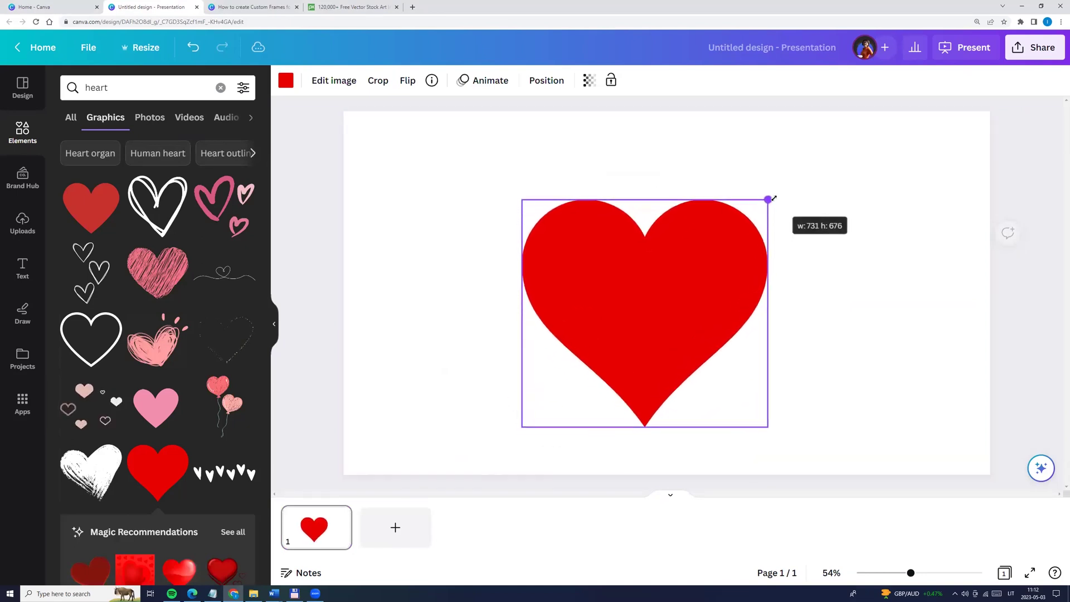
{"action": "left_click", "coordinate": [440, 306]}
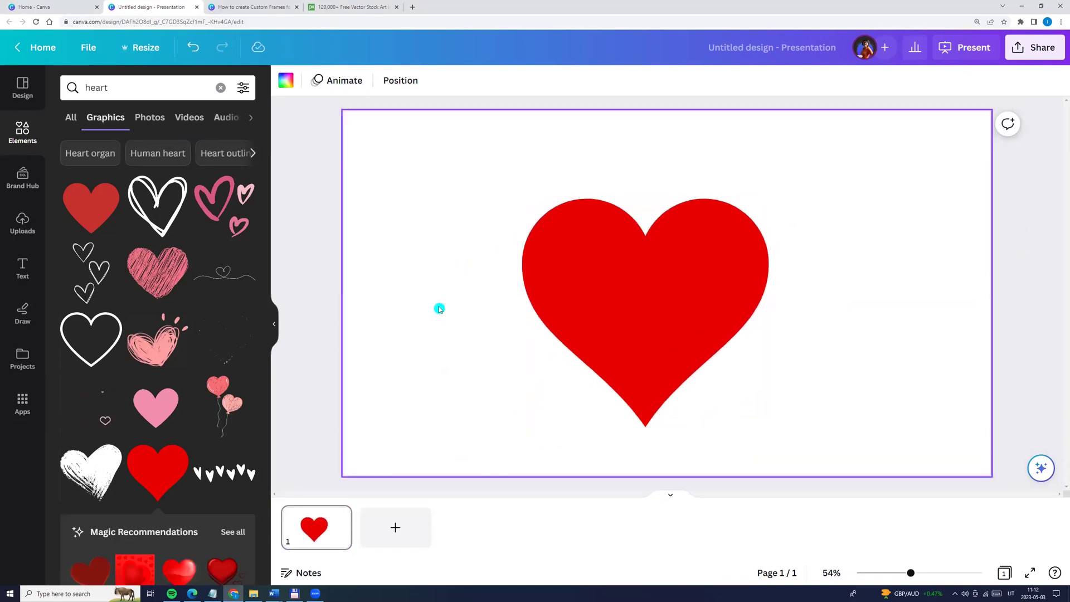
{"action": "left_click", "coordinate": [395, 527]}
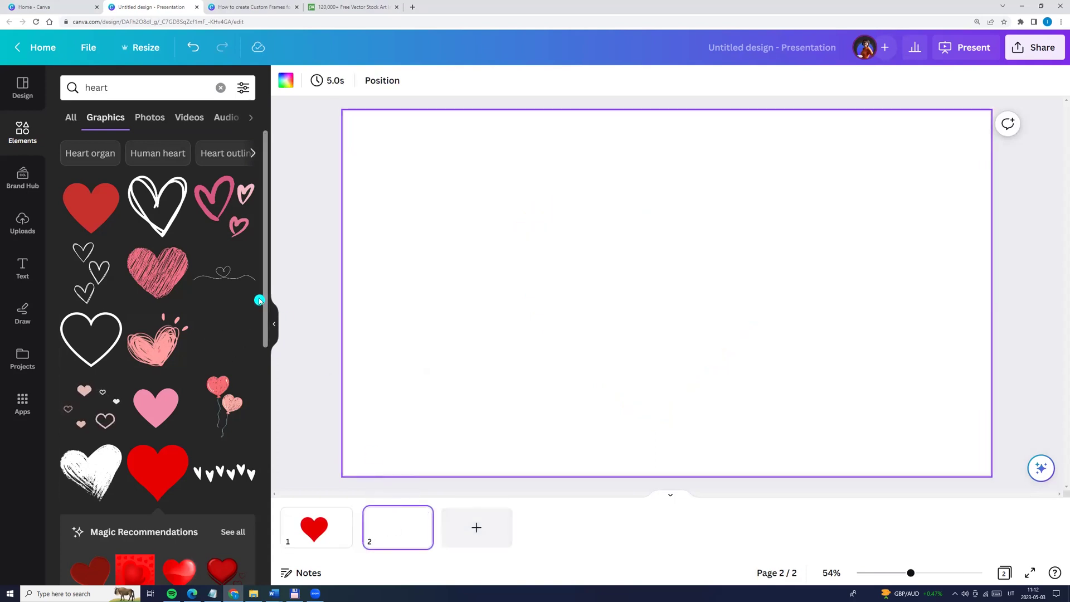
Search Elements for 'horse' and add the black running-horse silhouette to page 2.
{"action": "left_click", "coordinate": [63, 82]}
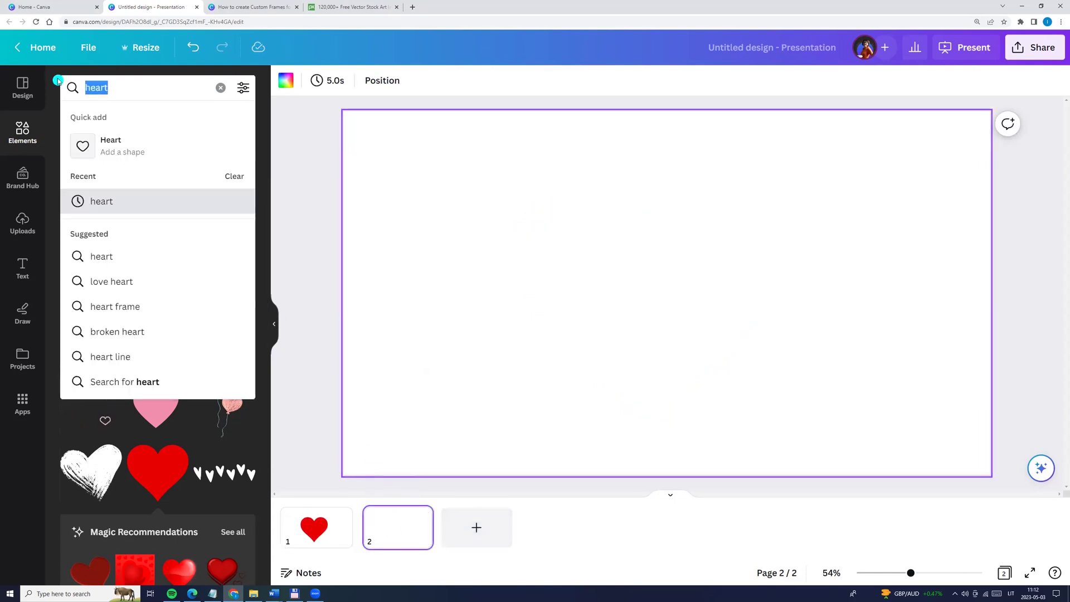
{"action": "type", "text": "horse"}
{"action": "key", "text": "Return"}
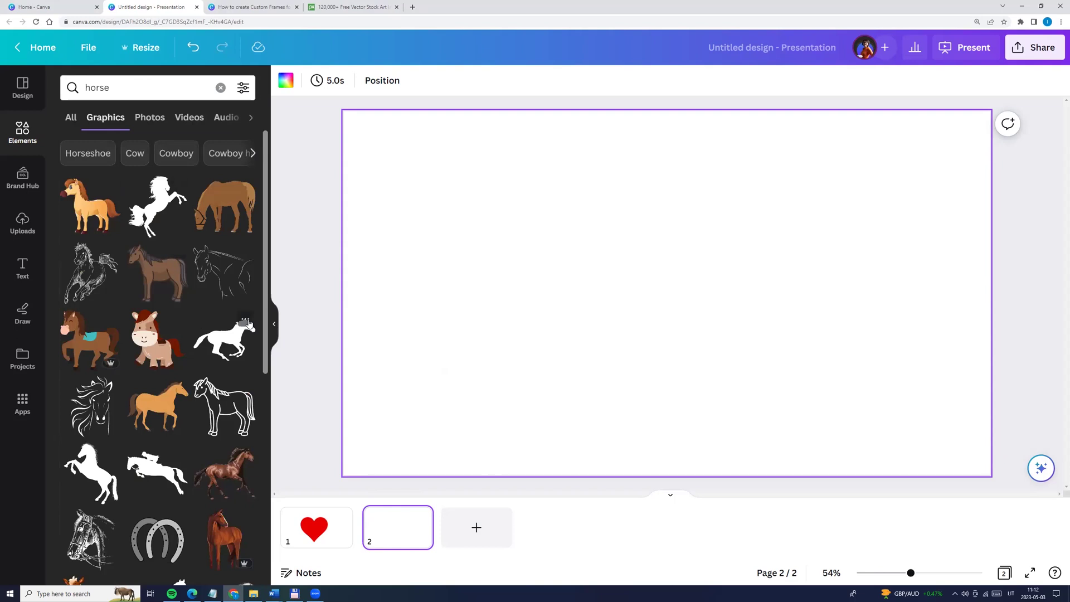
{"action": "left_click", "coordinate": [249, 322]}
{"action": "left_click", "coordinate": [231, 342]}
{"action": "left_click", "coordinate": [233, 340]}
Enlarge the horse, shift it up and right, and add a blank page 3.
{"action": "left_click_drag", "start_coordinate": [560, 363], "coordinate": [435, 398]}
{"action": "left_click_drag", "start_coordinate": [772, 220], "coordinate": [836, 179]}
{"action": "left_click_drag", "start_coordinate": [736, 239], "coordinate": [758, 220]}
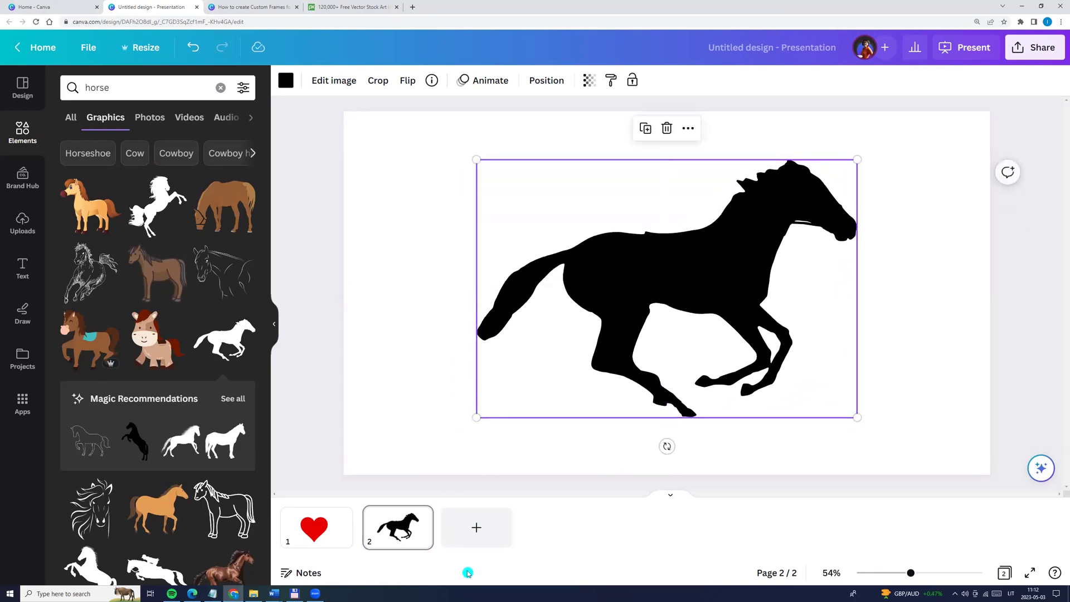
{"action": "left_click", "coordinate": [485, 536]}
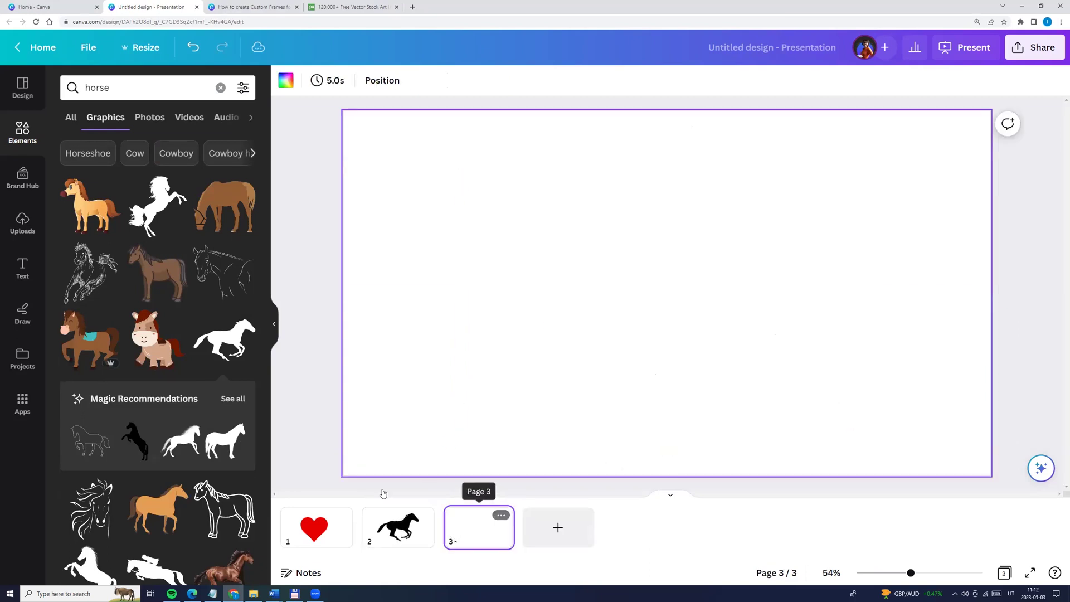
Add an enlarged 'high heels' graphic to page 3 and add a blank page 4.
{"action": "left_click", "coordinate": [69, 89]}
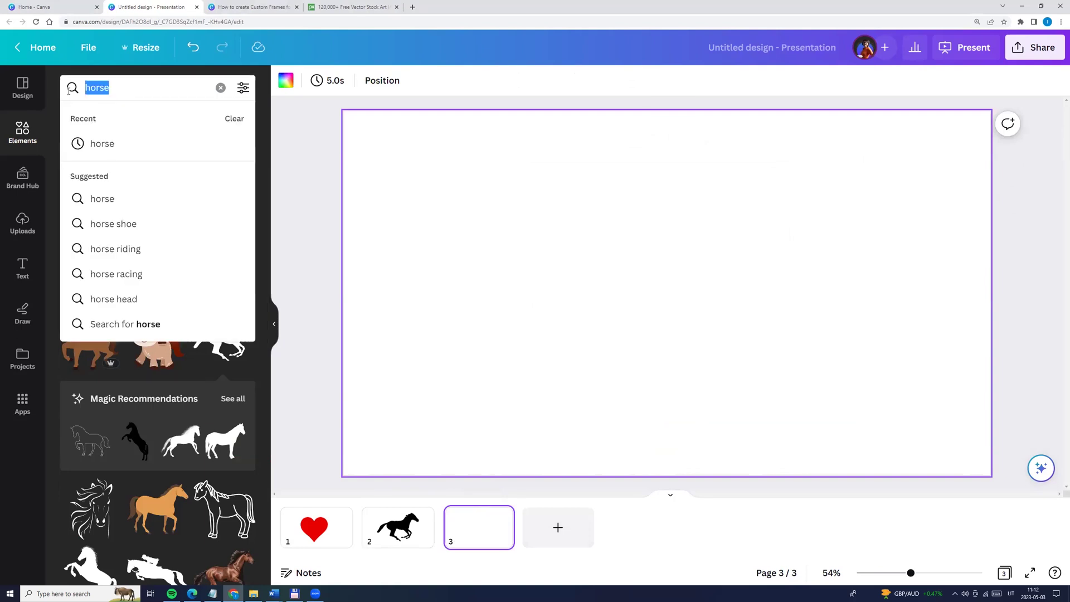
{"action": "type", "text": "high heels"}
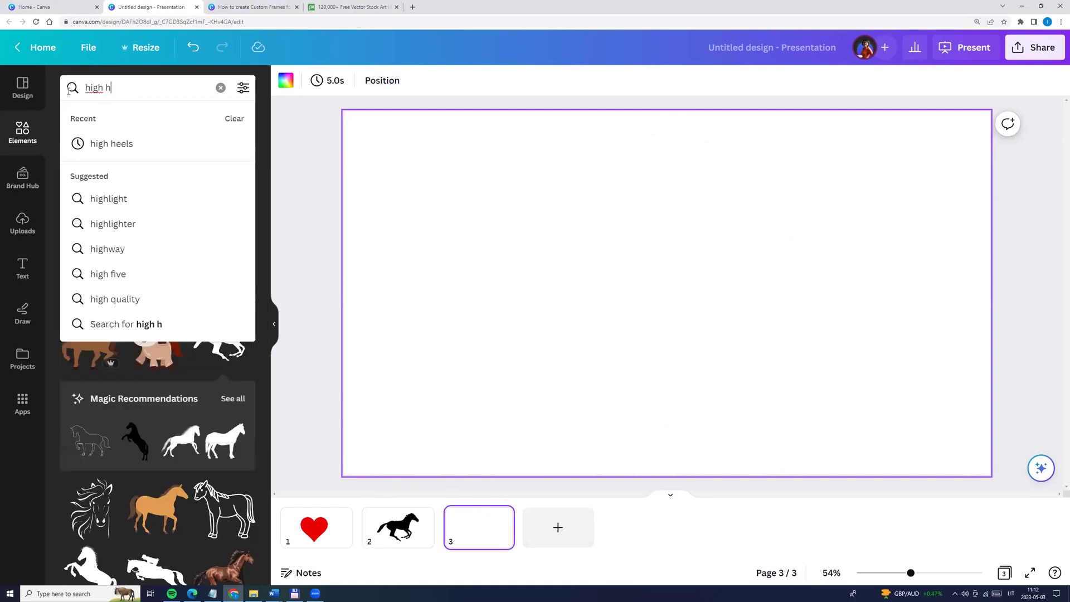
{"action": "left_click", "coordinate": [110, 143]}
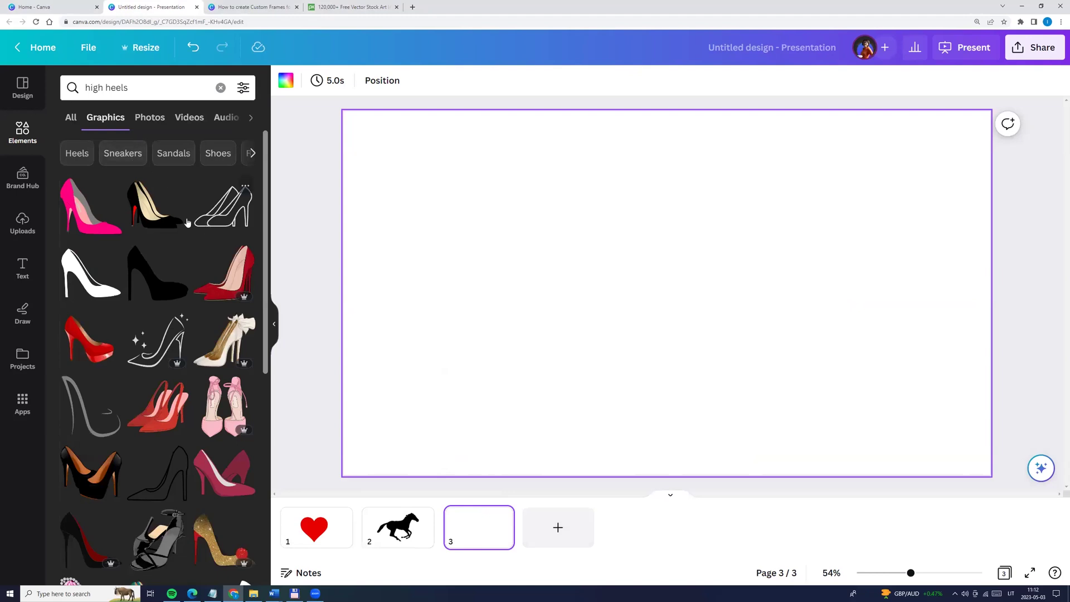
{"action": "scroll", "coordinate": [140, 329], "scroll_direction": "down", "scroll_amount": 5}
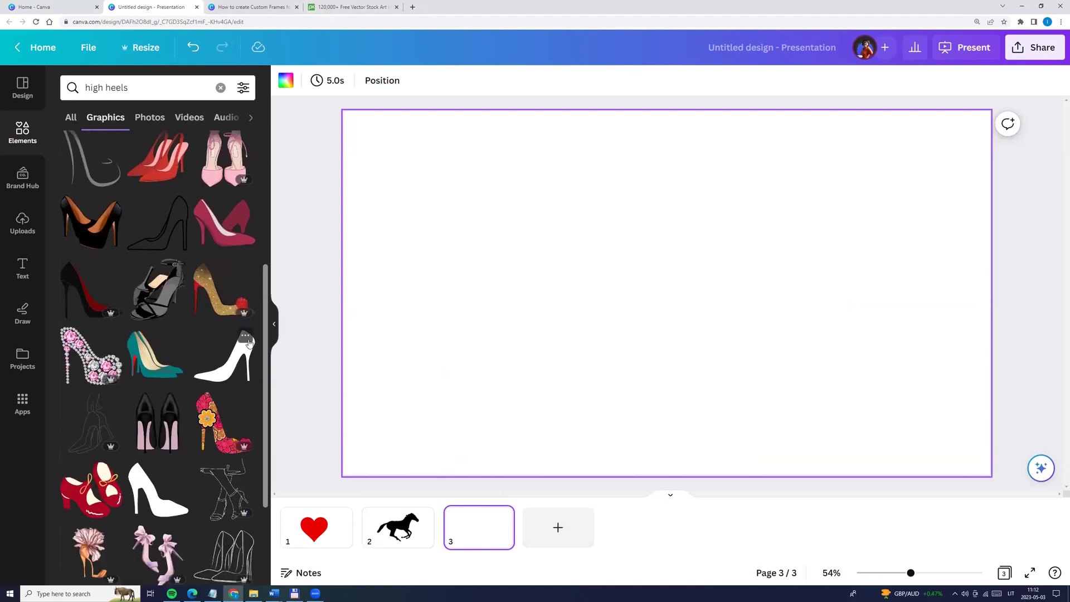
{"action": "left_click", "coordinate": [249, 341]}
{"action": "left_click", "coordinate": [229, 363]}
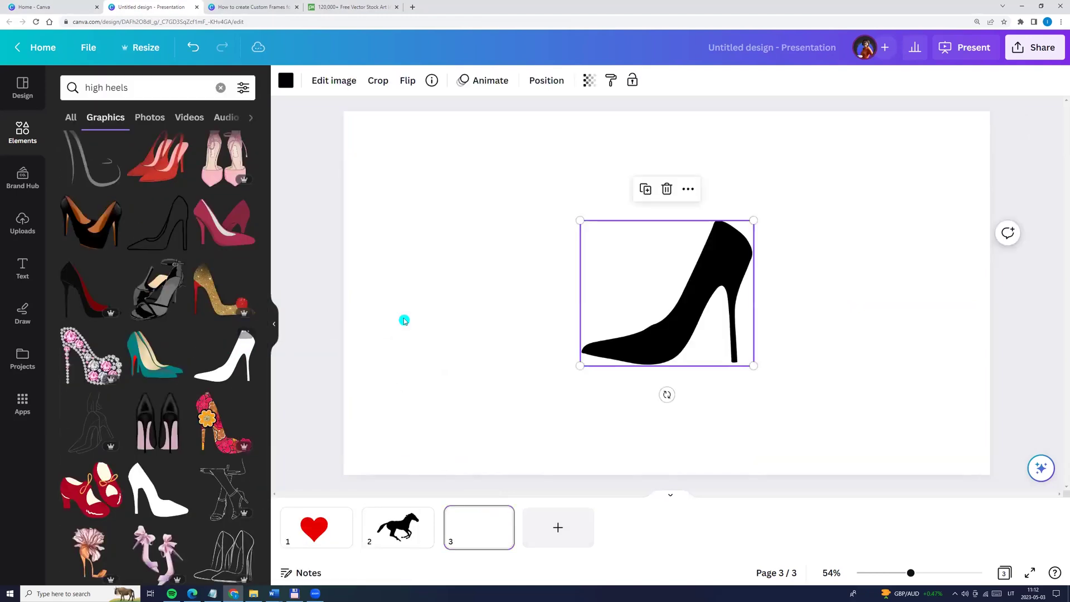
{"action": "left_click_drag", "start_coordinate": [583, 370], "coordinate": [524, 412]}
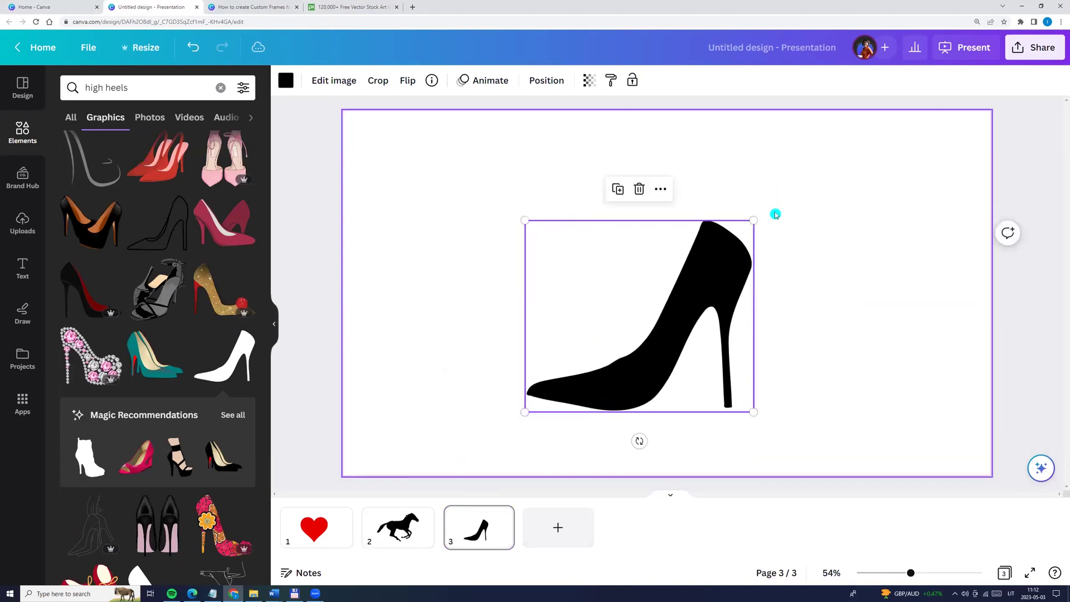
{"action": "left_click", "coordinate": [558, 527]}
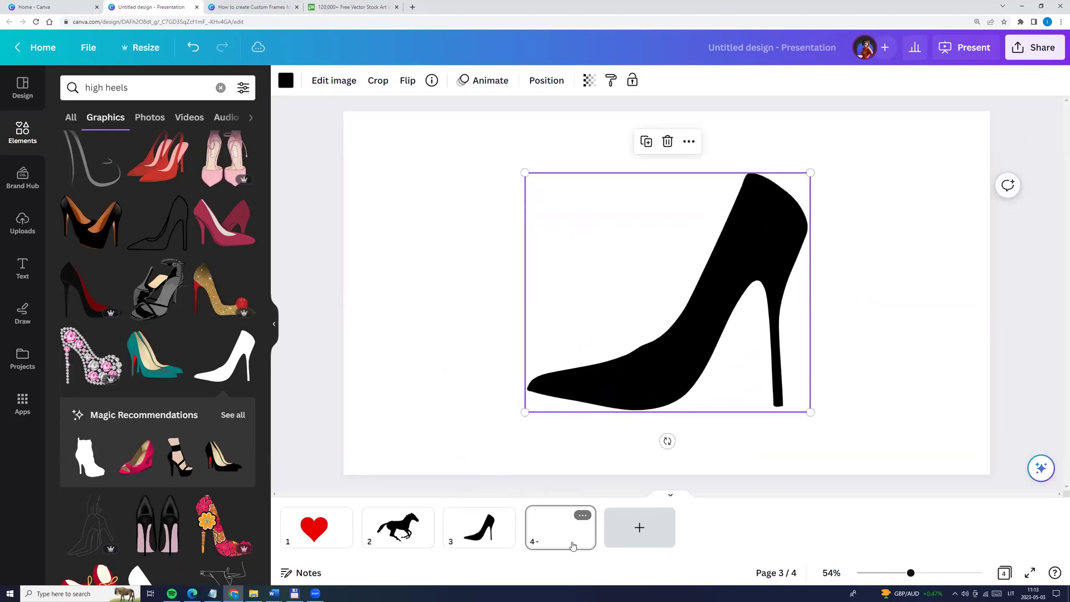
Search 'butterfly', add the pink butterfly to page 4, and add a blank page 5.
{"action": "left_click", "coordinate": [147, 89]}
{"action": "type", "text": "butterfly"}
{"action": "key", "text": "Return"}
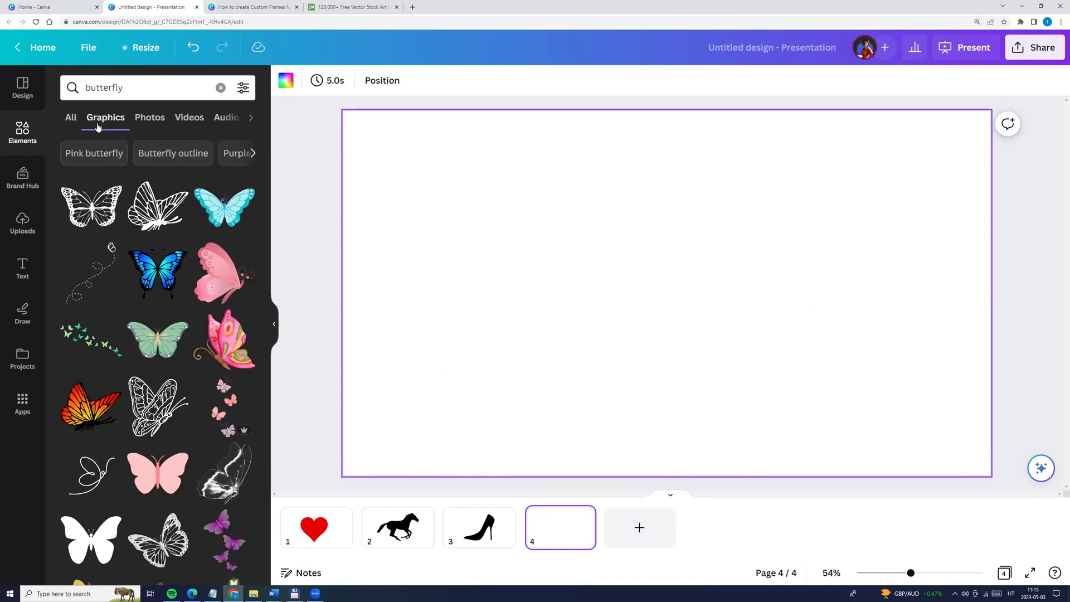
{"action": "left_click", "coordinate": [179, 456]}
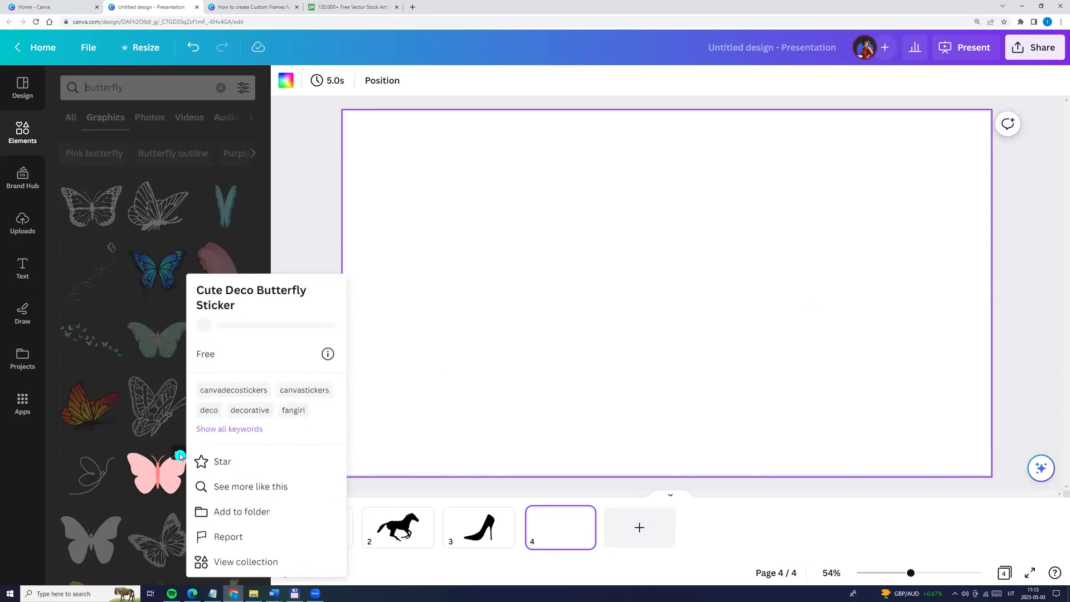
{"action": "left_click", "coordinate": [167, 466]}
{"action": "left_click", "coordinate": [158, 473]}
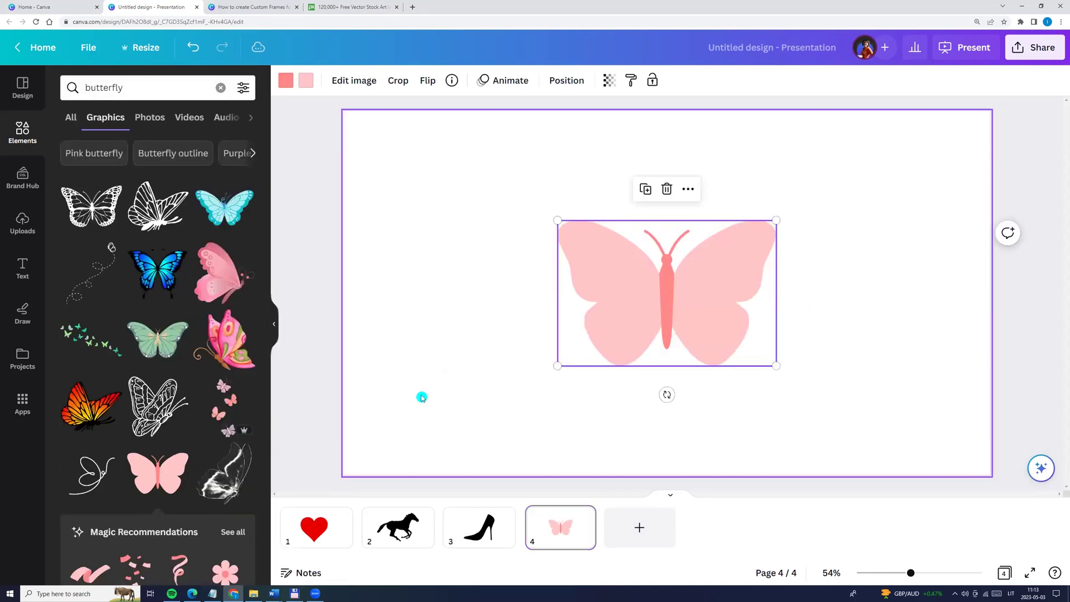
{"action": "left_click", "coordinate": [639, 528]}
Search 'yellow blob shape' and add an enlarged, rotated yellow blob to page 5.
{"action": "left_click", "coordinate": [134, 85]}
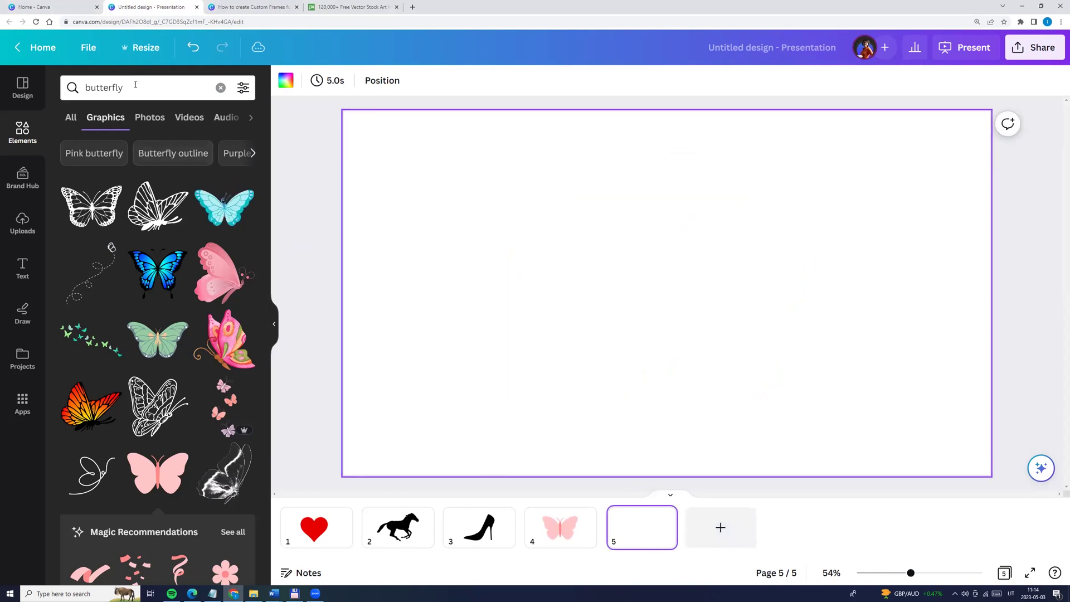
{"action": "type", "text": "yellow blob shape"}
{"action": "key", "text": "Return"}
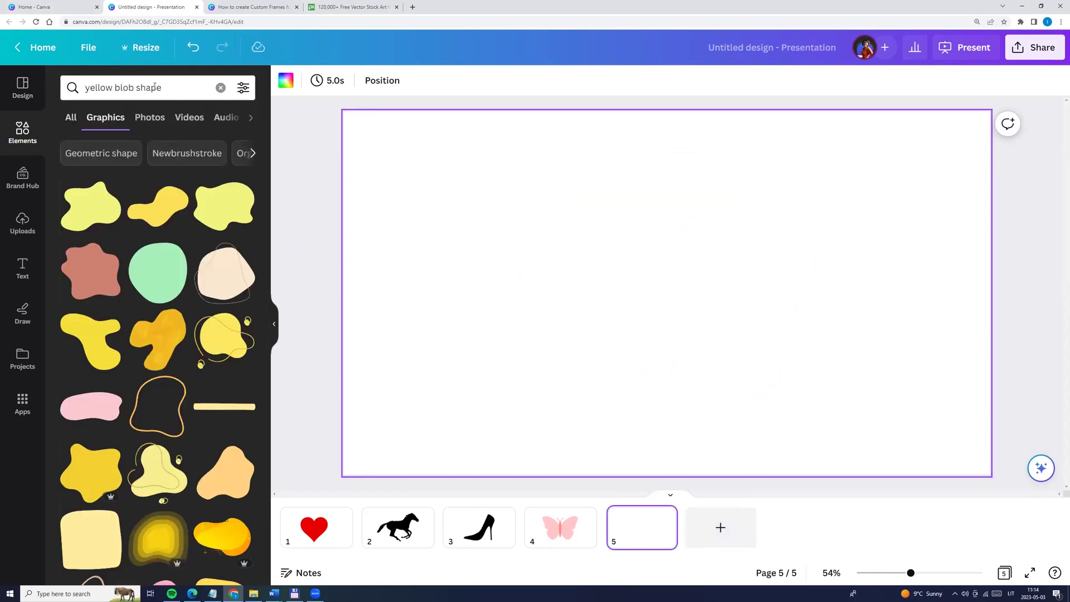
{"action": "left_click", "coordinate": [168, 215]}
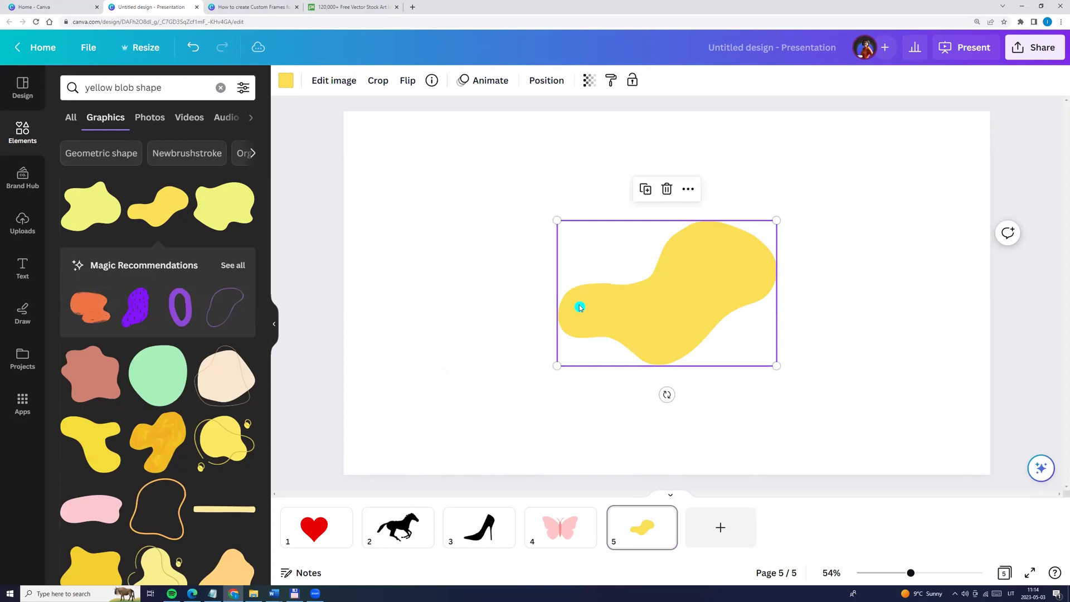
{"action": "left_click_drag", "start_coordinate": [557, 363], "coordinate": [509, 396]}
{"action": "left_click_drag", "start_coordinate": [643, 426], "coordinate": [544, 423]}
{"action": "left_click_drag", "start_coordinate": [805, 279], "coordinate": [849, 273]}
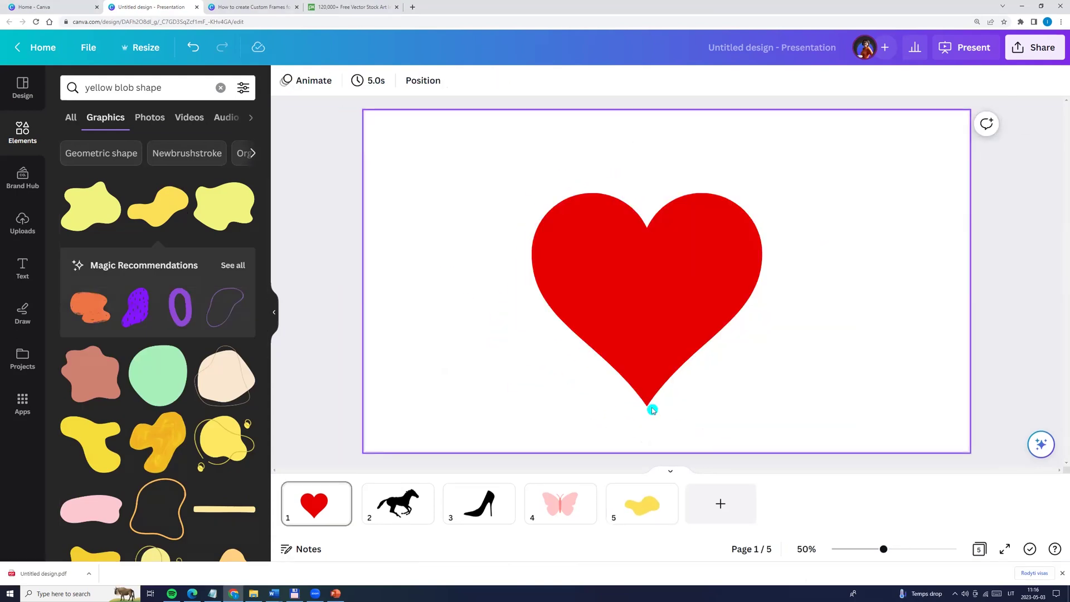
Download all 5 pages of the design as a Microsoft PowerPoint file.
{"action": "left_click", "coordinate": [1034, 47]}
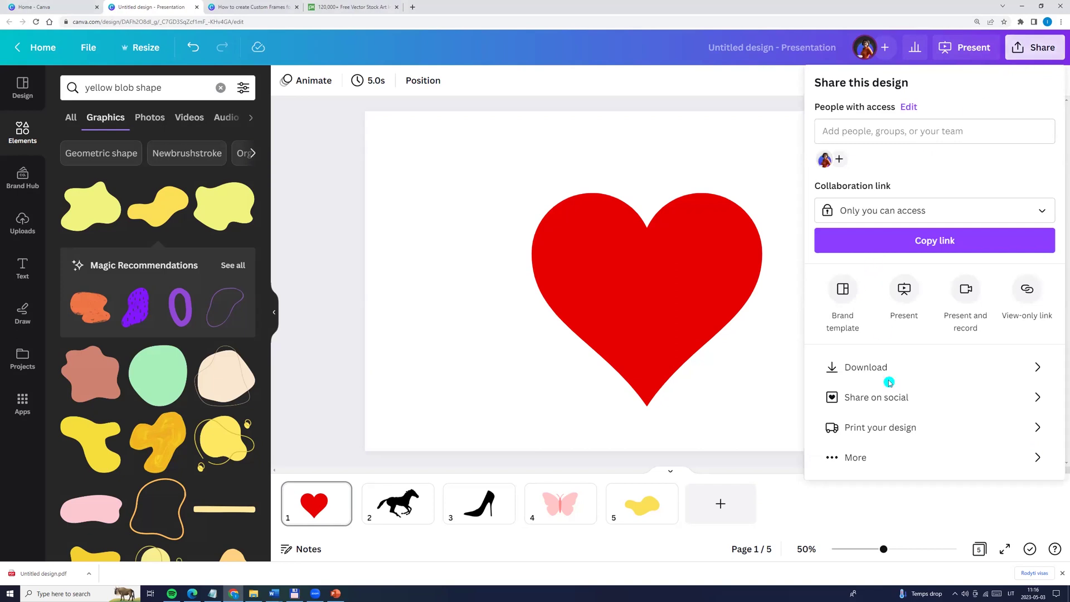
{"action": "left_click", "coordinate": [845, 458]}
{"action": "scroll", "coordinate": [875, 371], "scroll_direction": "down", "scroll_amount": 5}
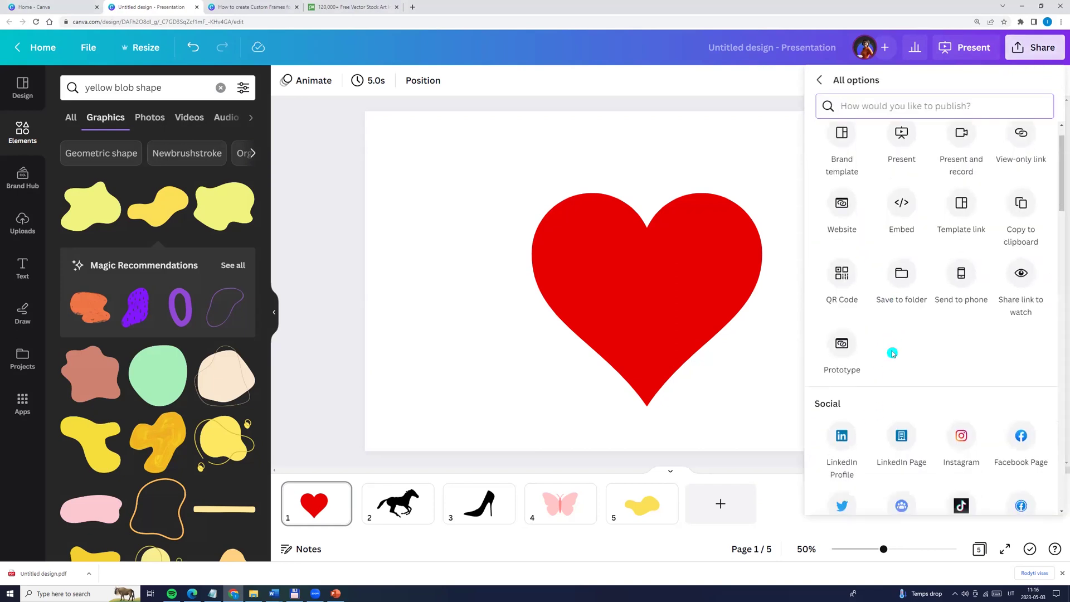
{"action": "scroll", "coordinate": [873, 366], "scroll_direction": "down", "scroll_amount": 4}
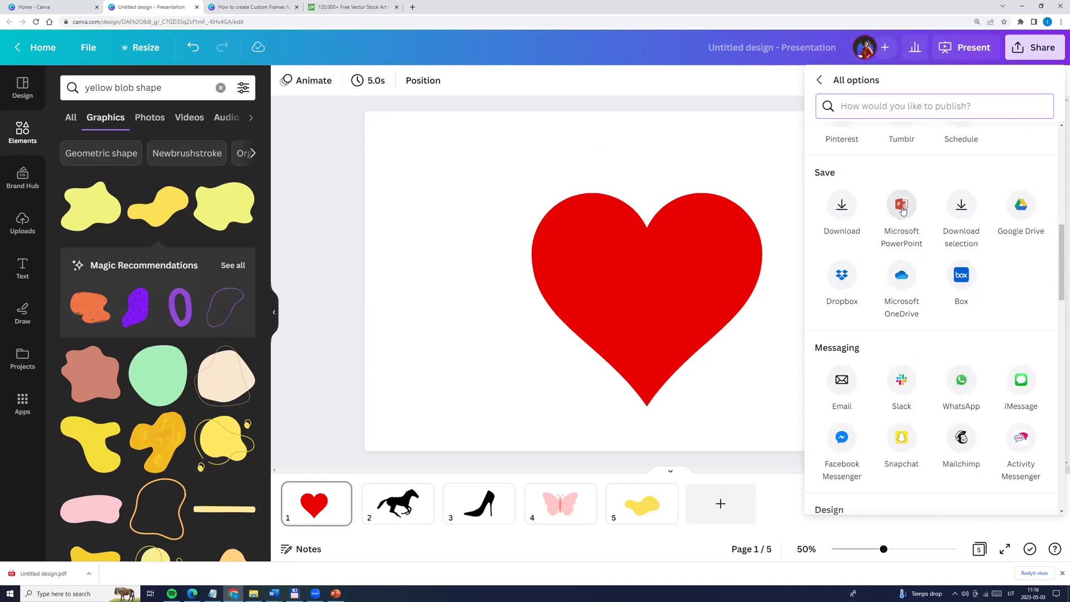
{"action": "left_click", "coordinate": [902, 206]}
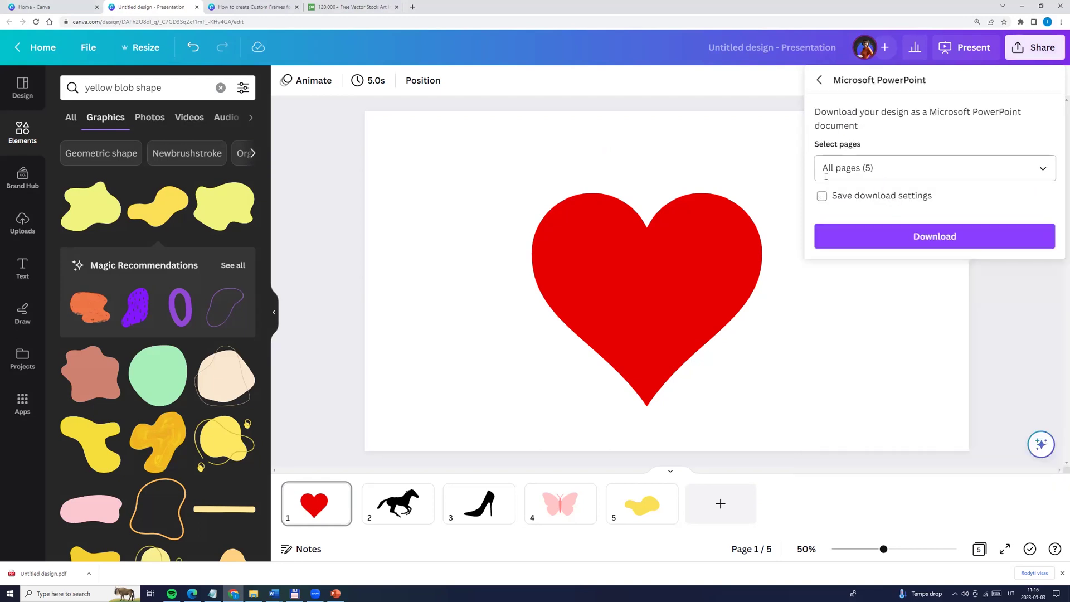
{"action": "left_click", "coordinate": [898, 233]}
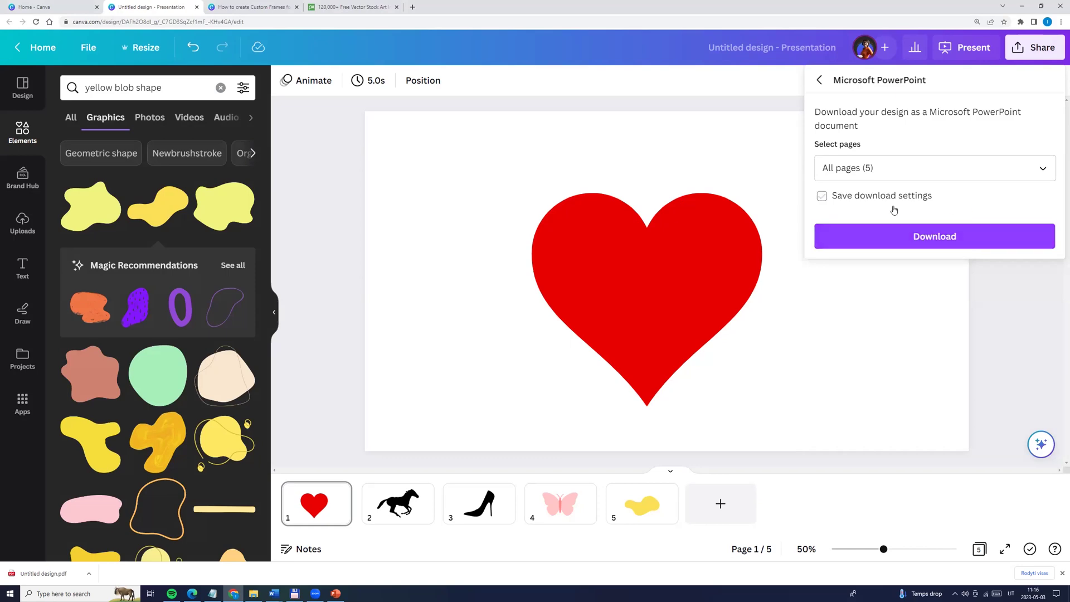
{"action": "left_click", "coordinate": [929, 241]}
{"action": "left_click", "coordinate": [338, 593]}
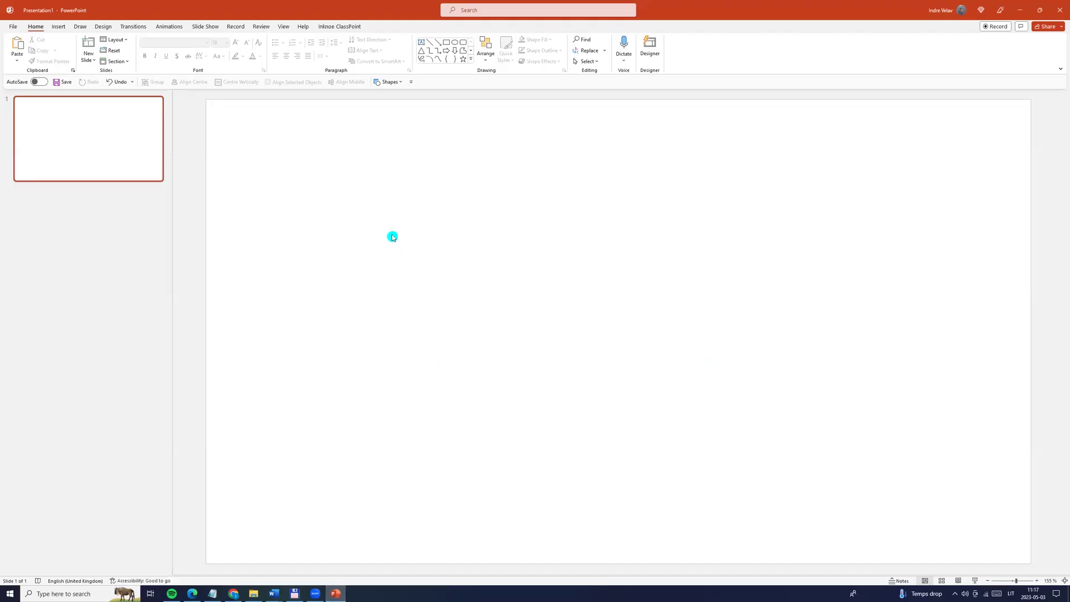
Open Untitled design.pptx from the Downloads folder in PowerPoint.
{"action": "left_click", "coordinate": [14, 28]}
{"action": "left_click", "coordinate": [23, 82]}
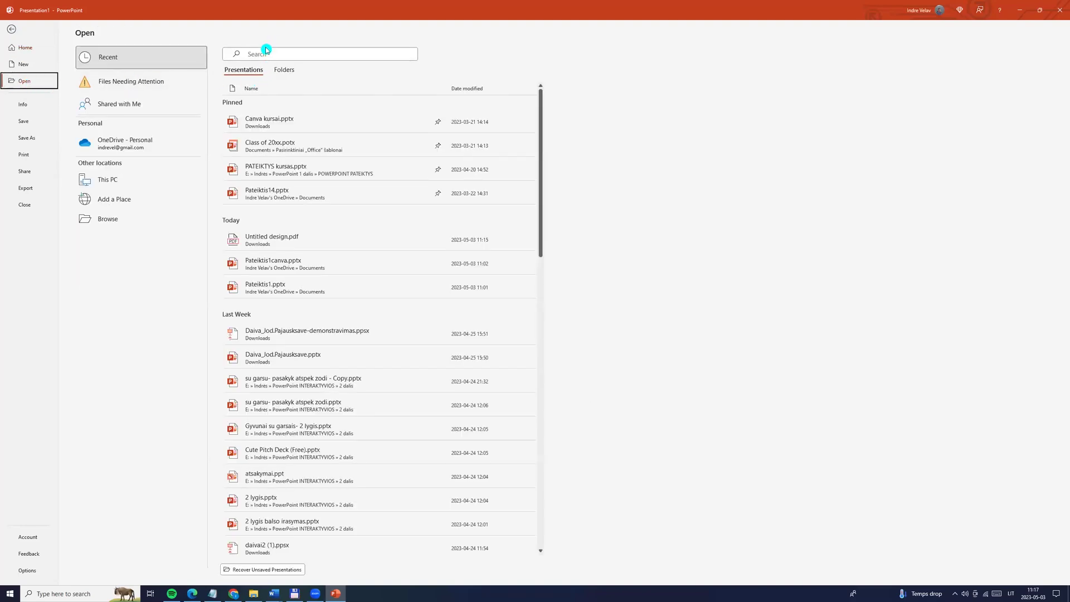
{"action": "left_click", "coordinate": [108, 220]}
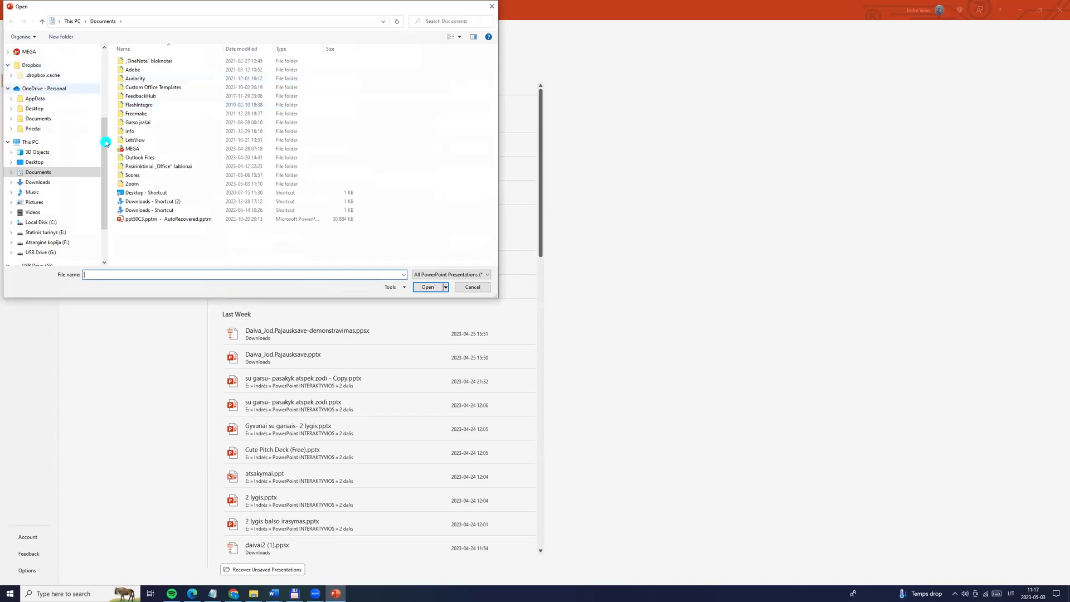
{"action": "scroll", "coordinate": [105, 144], "scroll_direction": "up", "scroll_amount": 3}
{"action": "scroll", "coordinate": [30, 56], "scroll_direction": "up", "scroll_amount": 2}
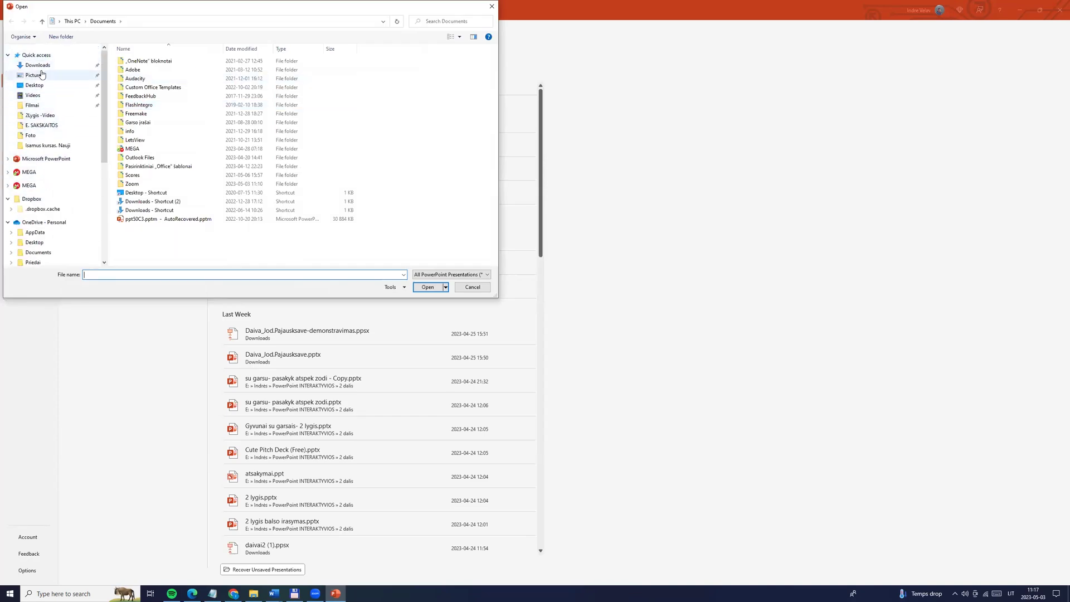
{"action": "left_click", "coordinate": [38, 65]}
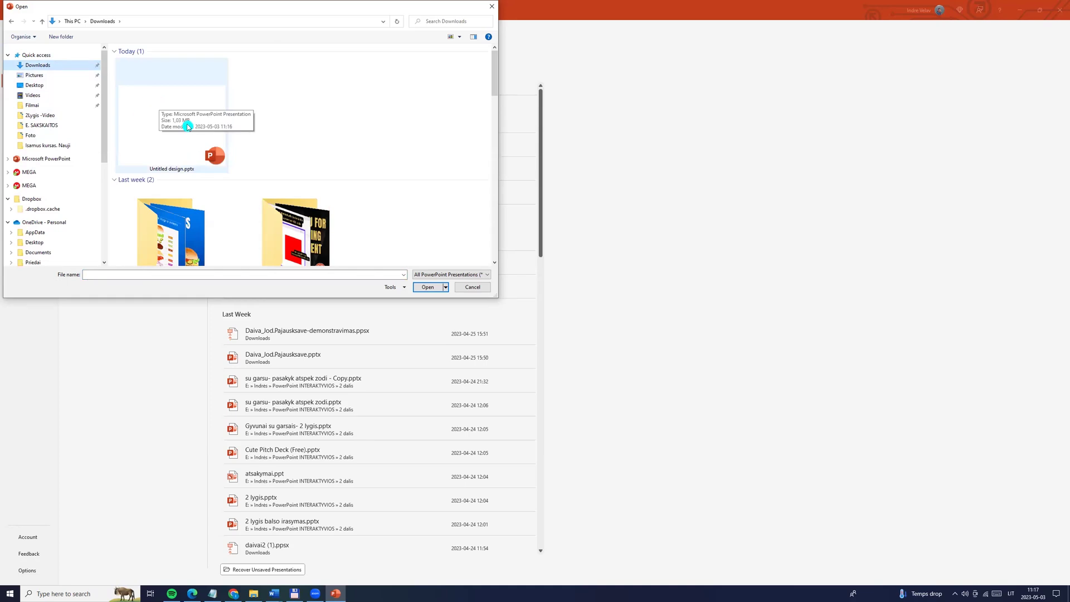
{"action": "left_click", "coordinate": [162, 144]}
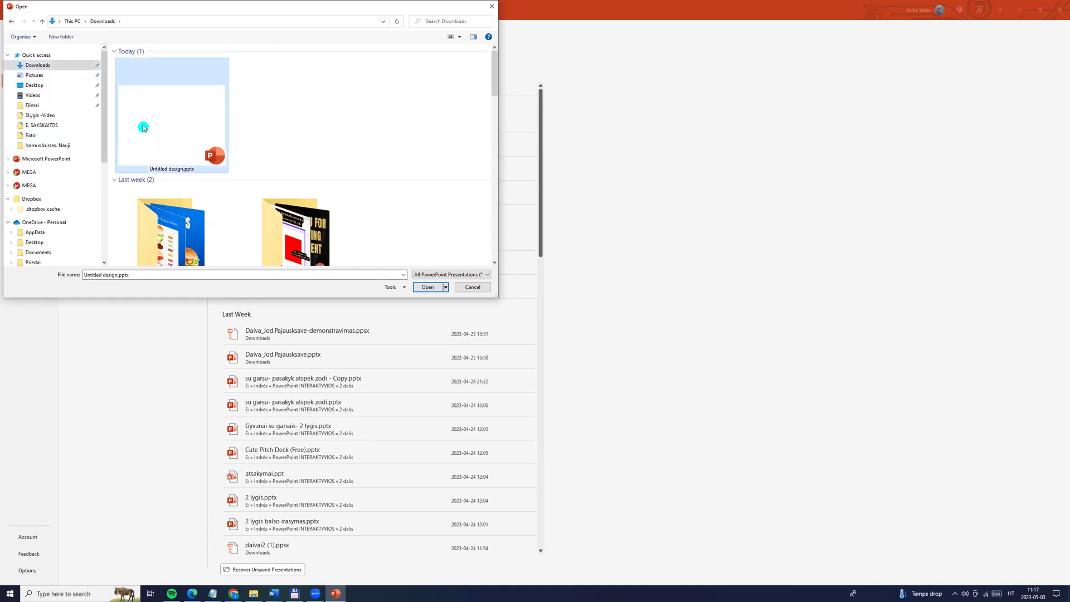
{"action": "left_click", "coordinate": [427, 287]}
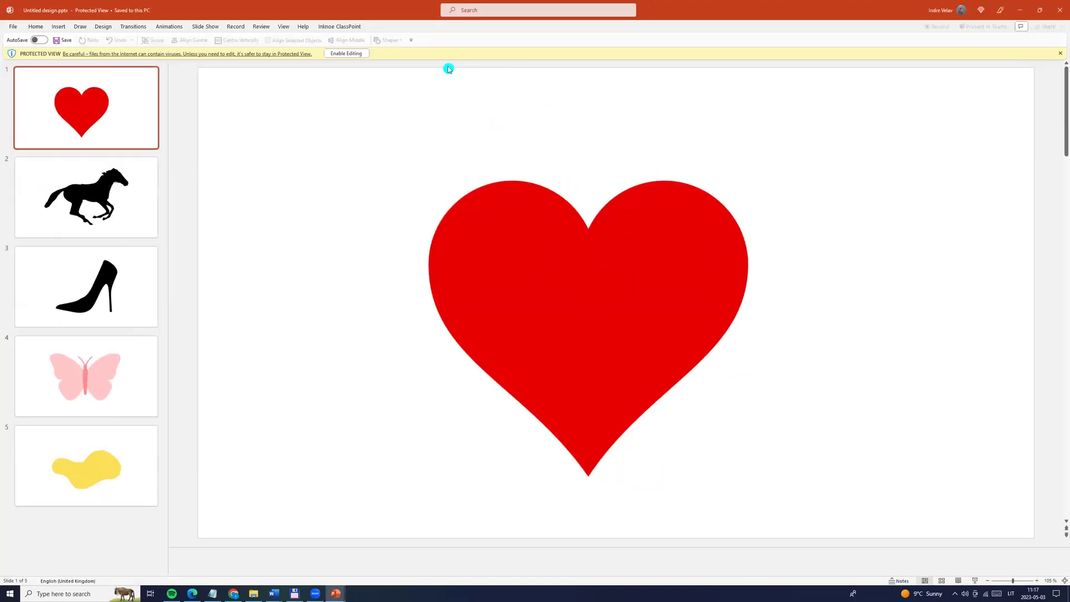
Enable editing, convert the heart graphic to a shape, and centre it on the slide.
{"action": "left_click", "coordinate": [363, 49]}
{"action": "left_click", "coordinate": [354, 55]}
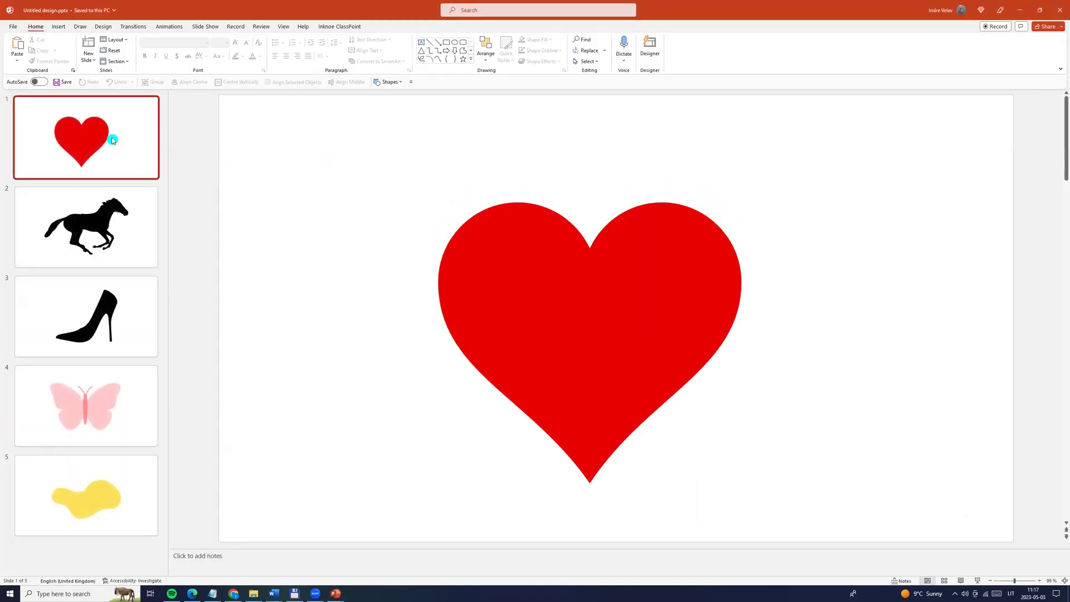
{"action": "left_click", "coordinate": [531, 212]}
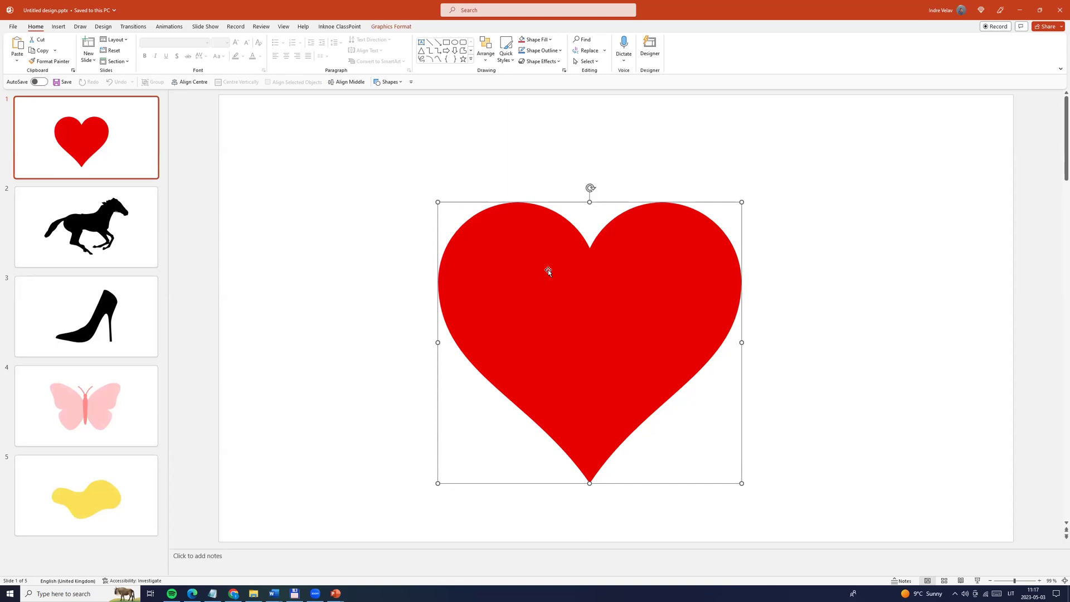
{"action": "right_click", "coordinate": [518, 238]}
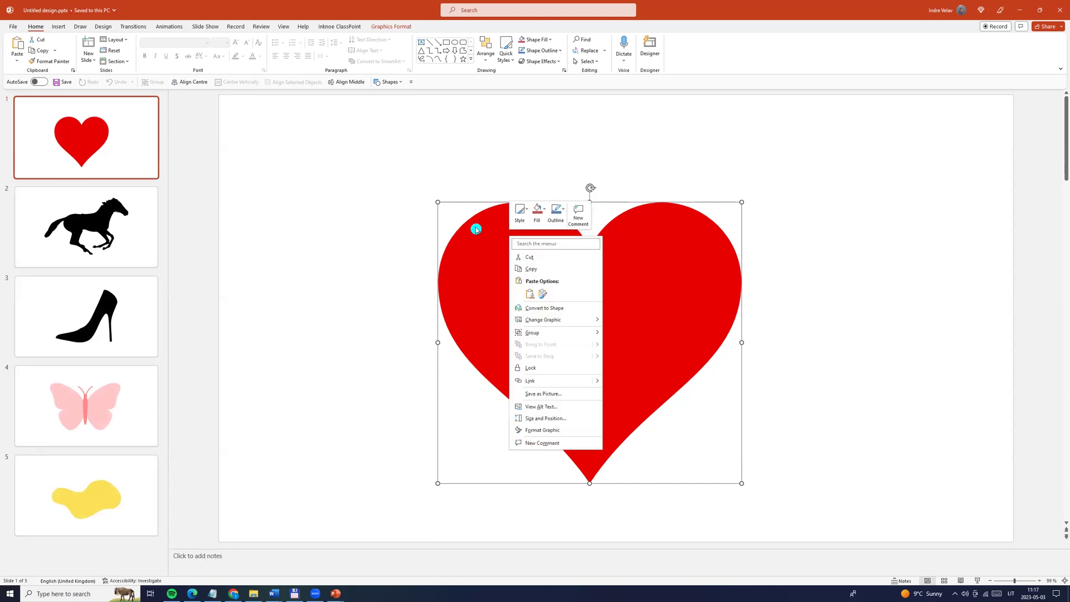
{"action": "left_click", "coordinate": [553, 310]}
{"action": "left_click_drag", "start_coordinate": [626, 425], "coordinate": [499, 257]}
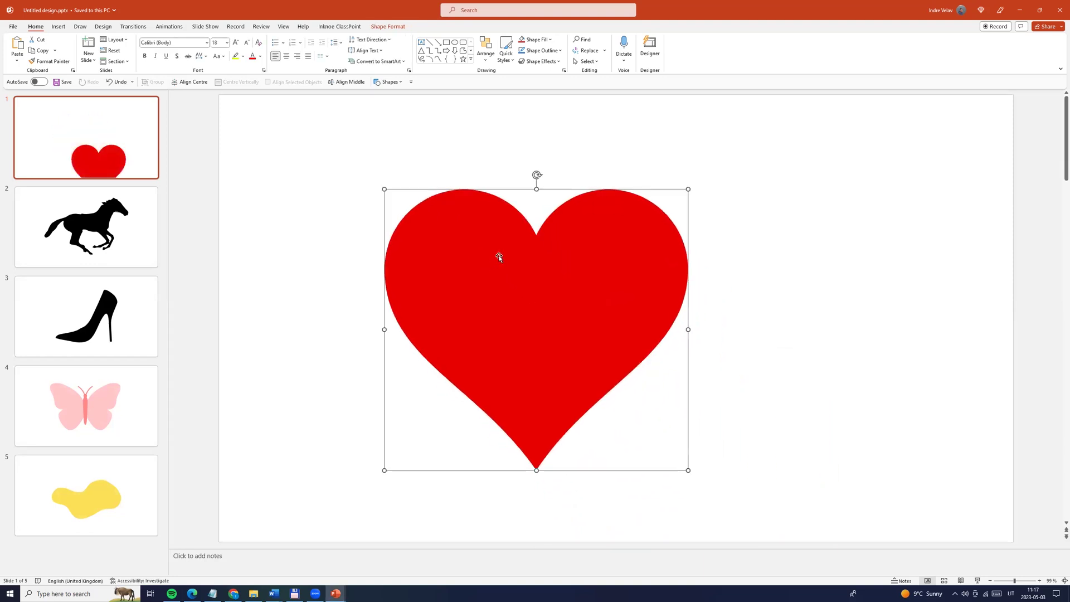
Open the Format Shape pane for the heart and widen it.
{"action": "right_click", "coordinate": [506, 247]}
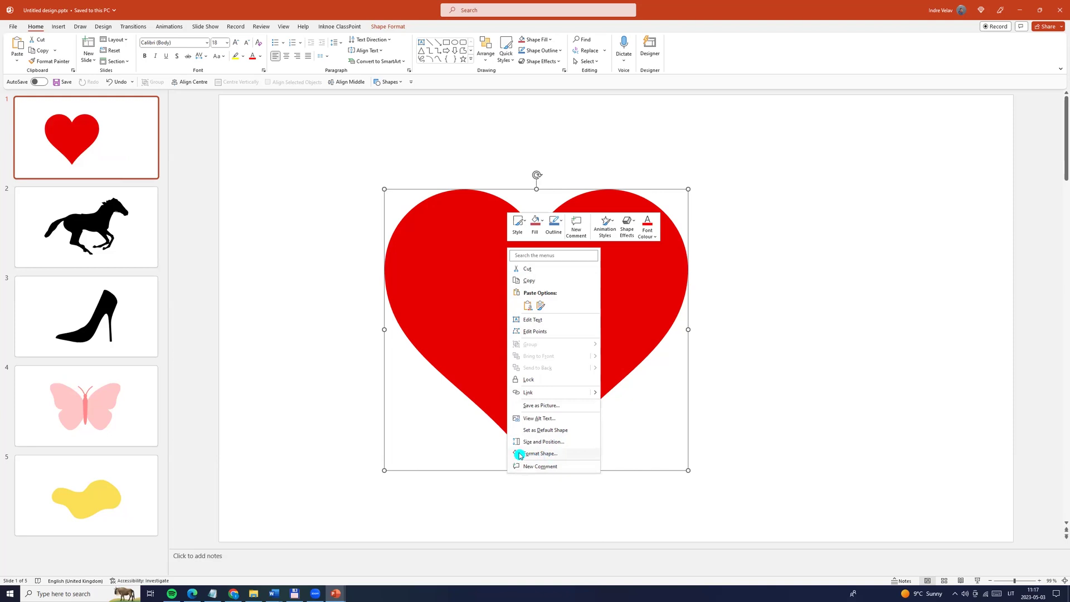
{"action": "left_click", "coordinate": [540, 454]}
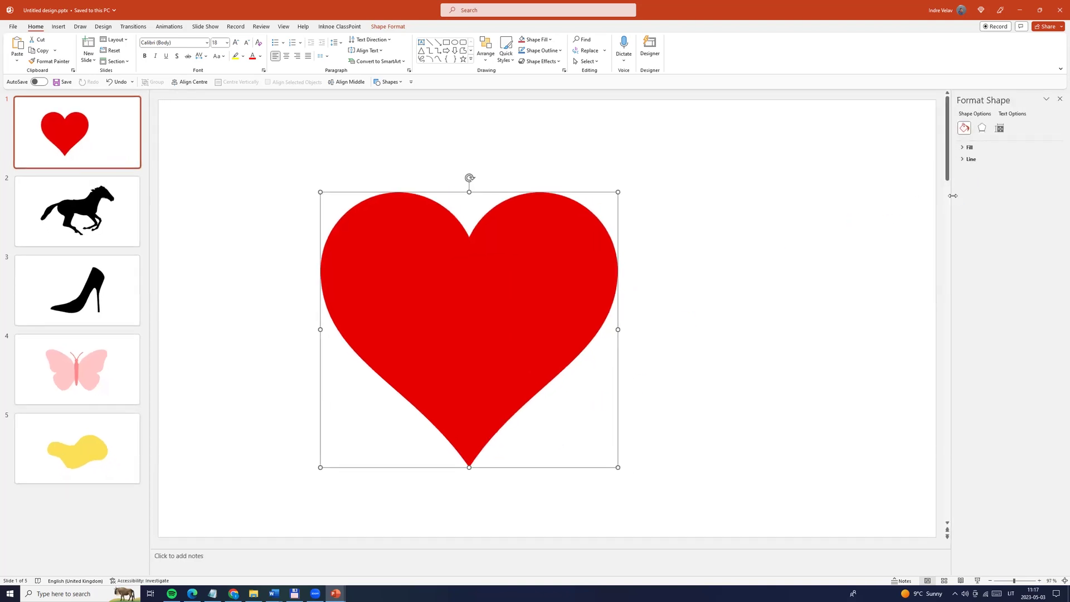
{"action": "left_click_drag", "start_coordinate": [953, 195], "coordinate": [812, 176]}
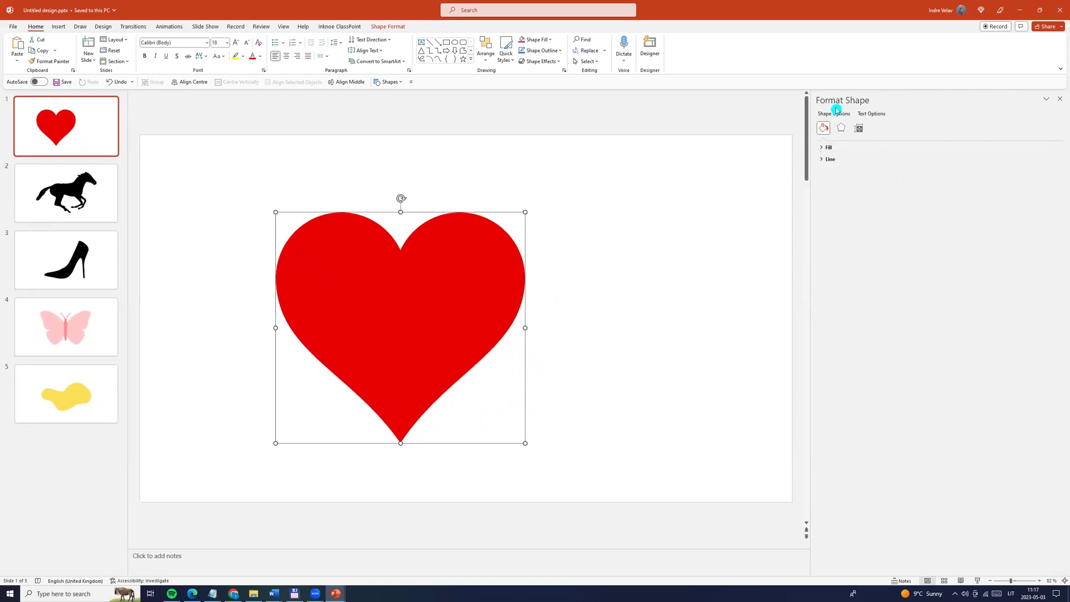
Fill the heart with the cloudy-sky-over-icy-water stock photo, then select the slide 2 horse.
{"action": "left_click", "coordinate": [830, 148]}
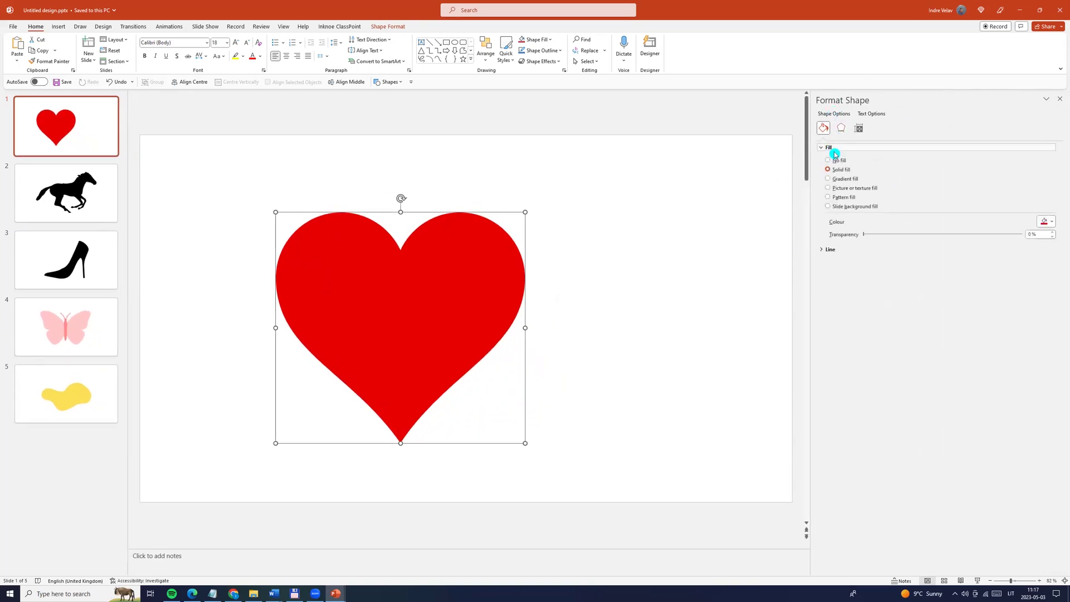
{"action": "left_click", "coordinate": [829, 189]}
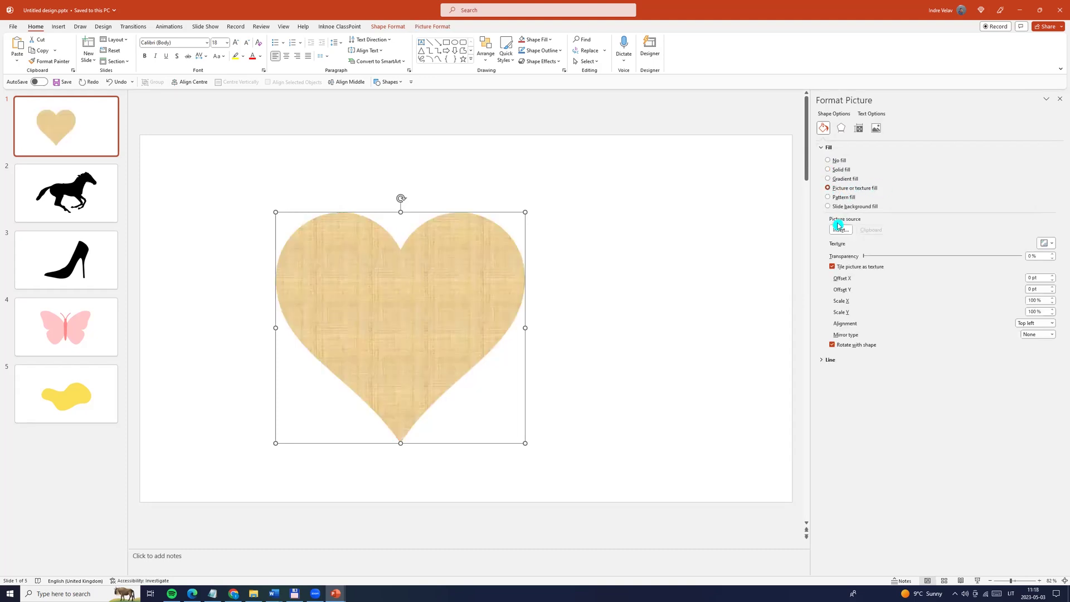
{"action": "left_click", "coordinate": [842, 231]}
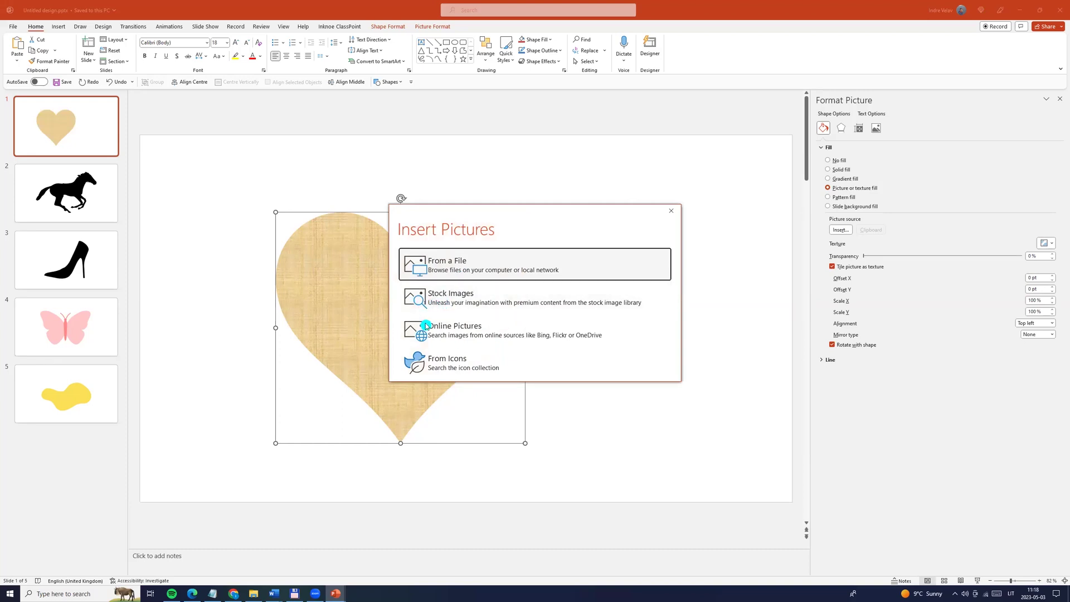
{"action": "left_click", "coordinate": [433, 300]}
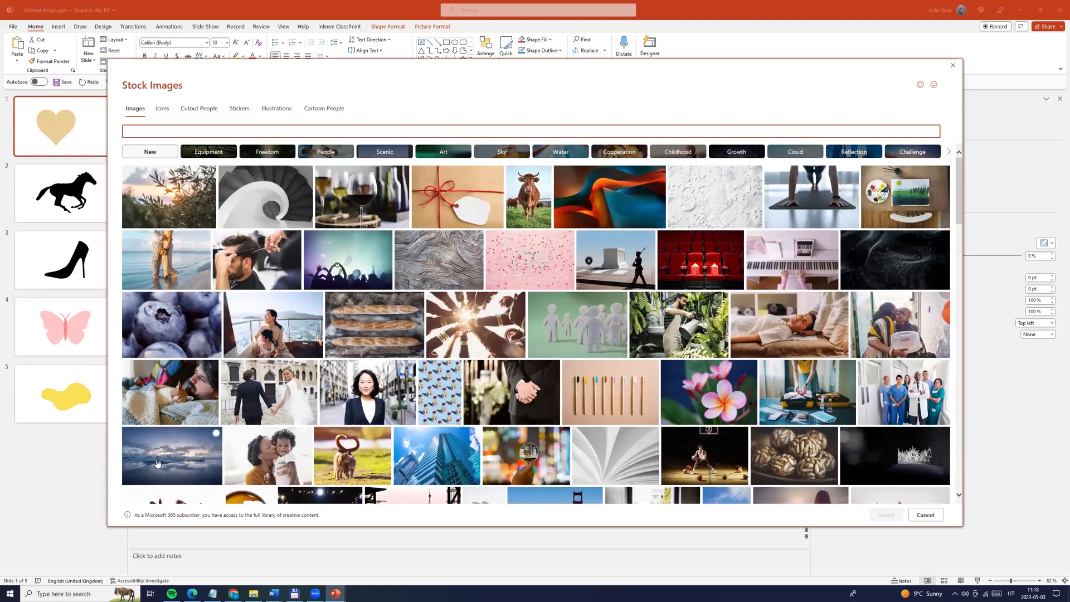
{"action": "left_click", "coordinate": [170, 453]}
{"action": "left_click", "coordinate": [882, 516]}
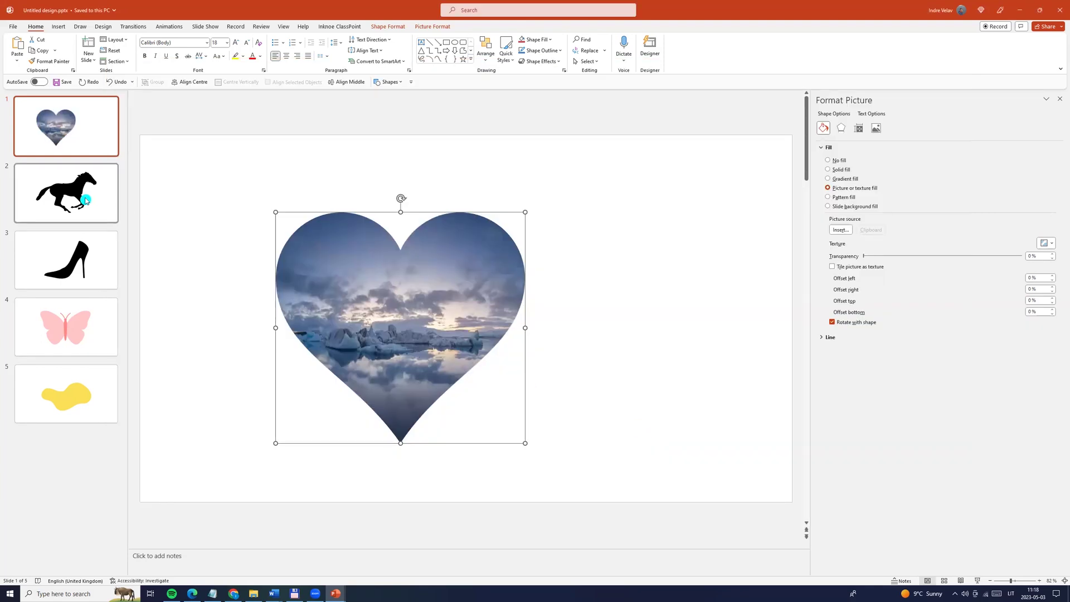
{"action": "left_click", "coordinate": [82, 190]}
{"action": "left_click", "coordinate": [441, 298]}
Convert the horse to a shape with the iceberg picture fill, then select the slide 3 heel.
{"action": "right_click", "coordinate": [441, 296]}
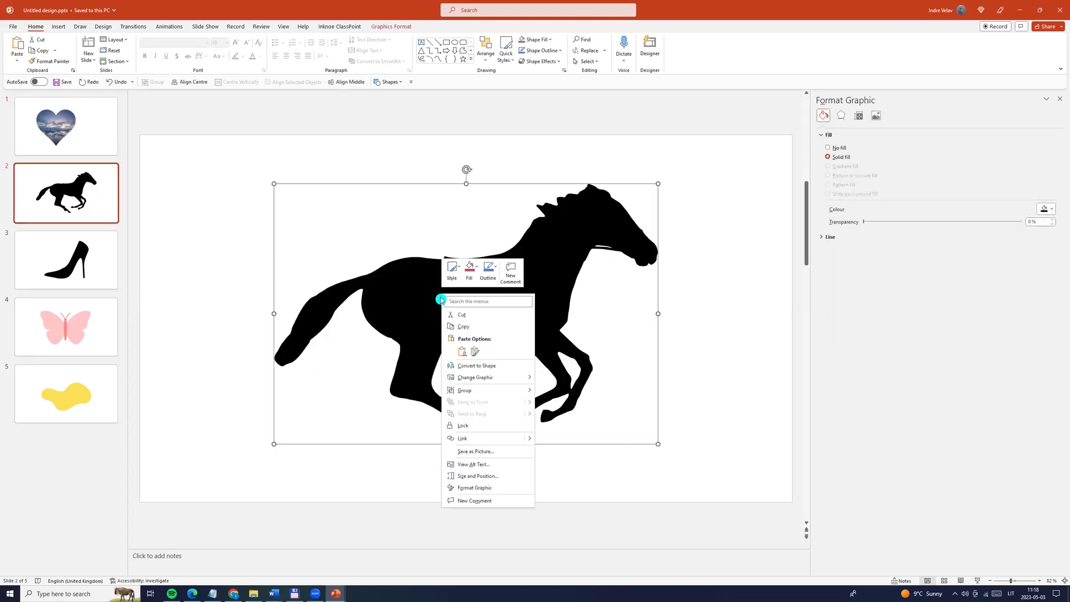
{"action": "left_click", "coordinate": [482, 368]}
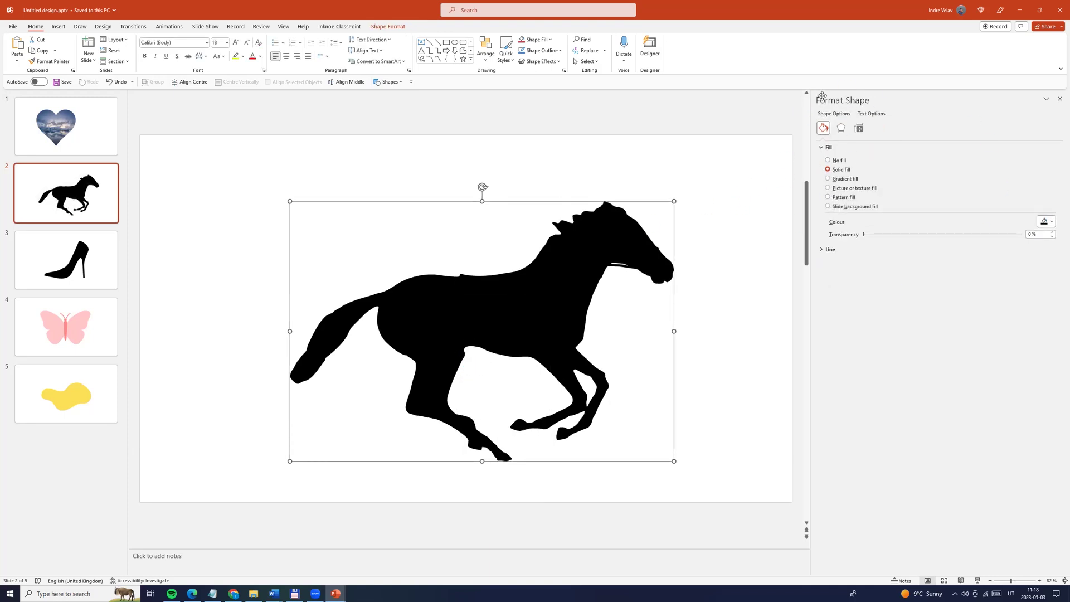
{"action": "left_click", "coordinate": [829, 190]}
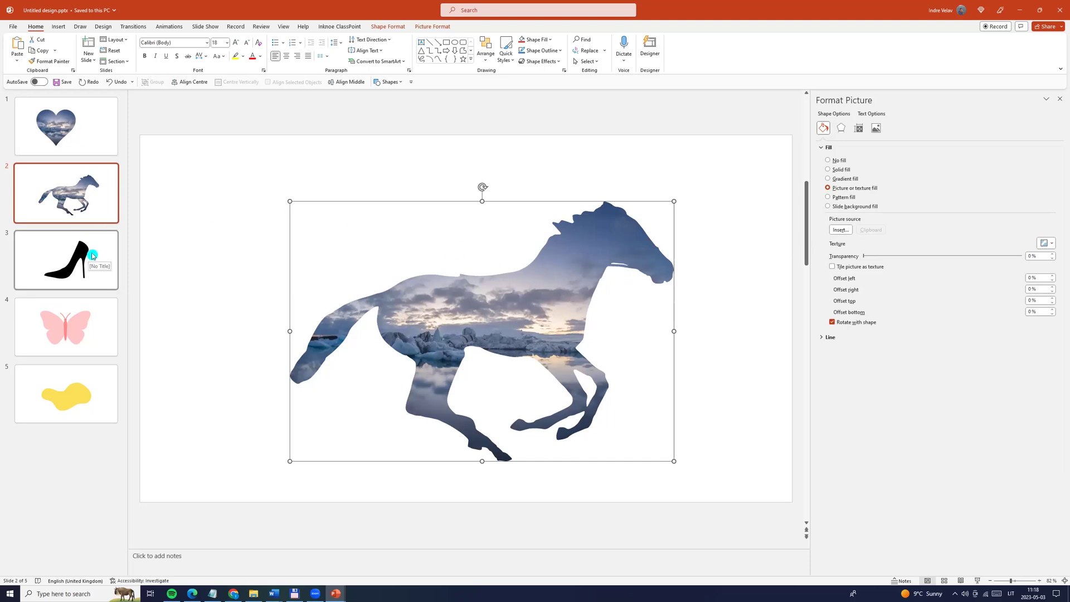
{"action": "left_click", "coordinate": [89, 256]}
{"action": "left_click", "coordinate": [544, 274]}
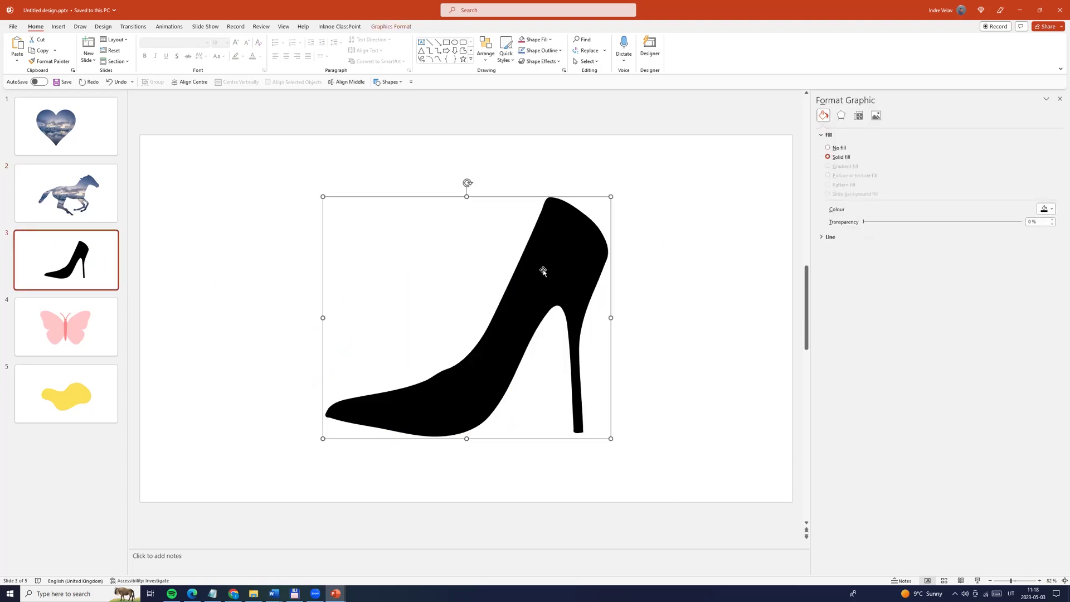
Convert the high heel to a shape and fill it with the pink confetti stock photo.
{"action": "right_click", "coordinate": [544, 271]}
{"action": "left_click", "coordinate": [576, 346]}
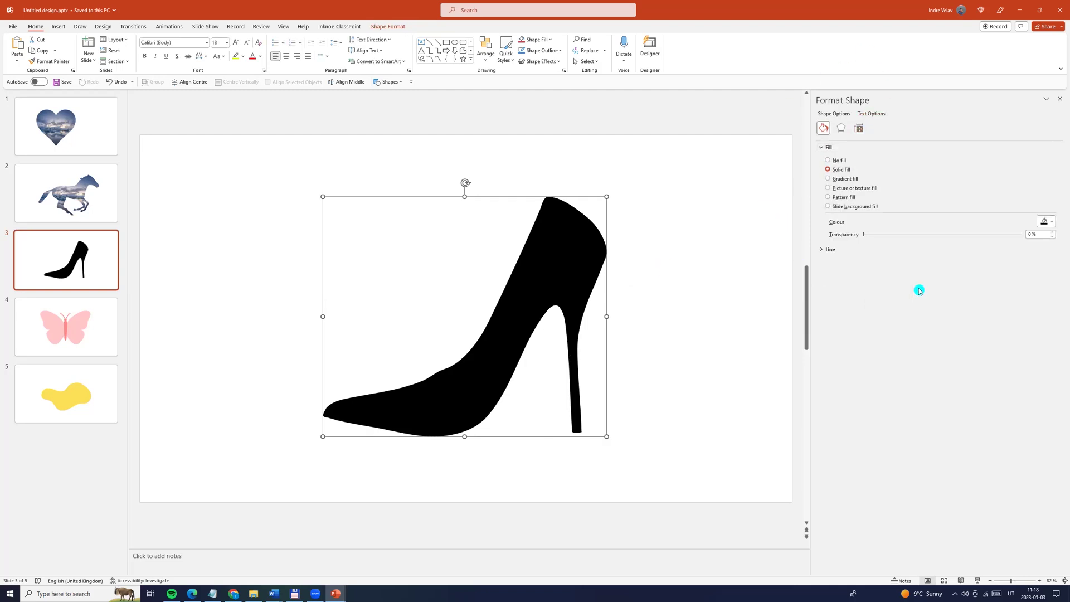
{"action": "left_click", "coordinate": [829, 188]}
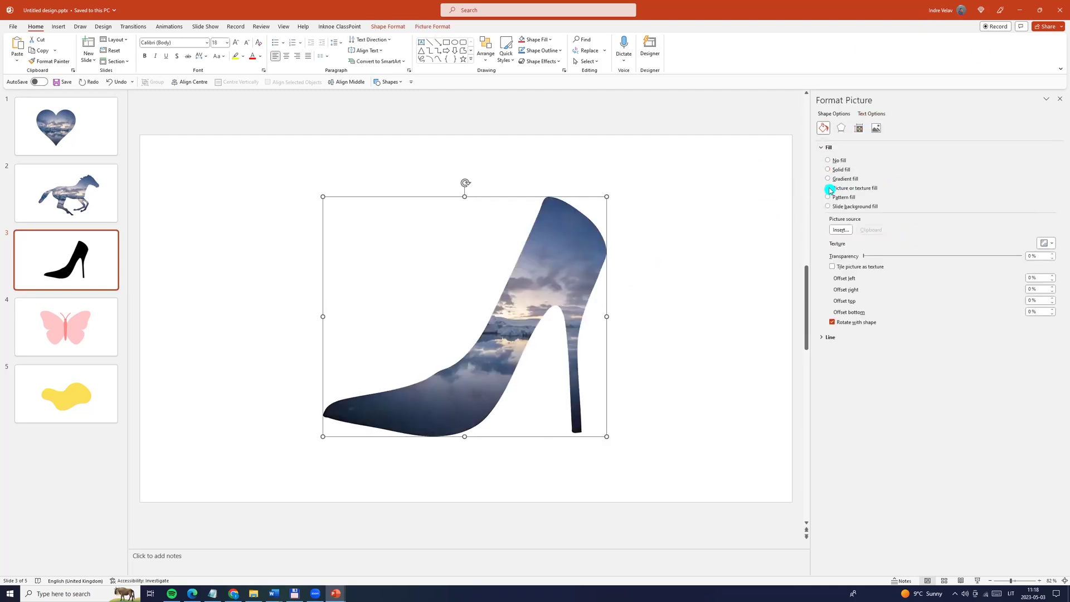
{"action": "left_click", "coordinate": [842, 230]}
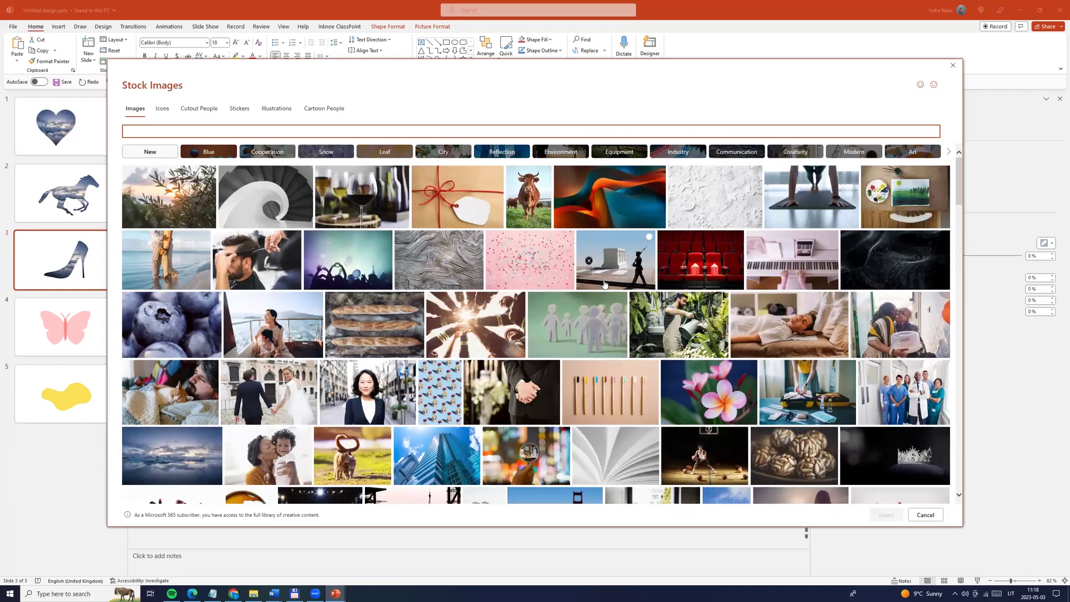
{"action": "left_click", "coordinate": [562, 262]}
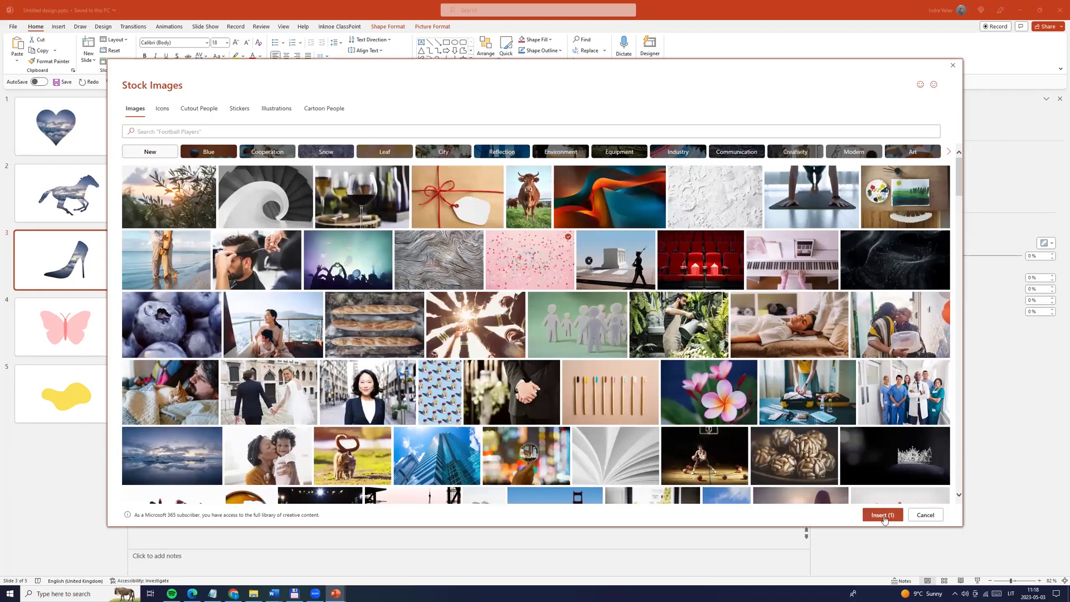
{"action": "left_click", "coordinate": [884, 516]}
{"action": "left_click", "coordinate": [69, 327]}
Convert the slide 4 butterfly graphic to shapes and centre its body between the wings.
{"action": "right_click", "coordinate": [407, 294]}
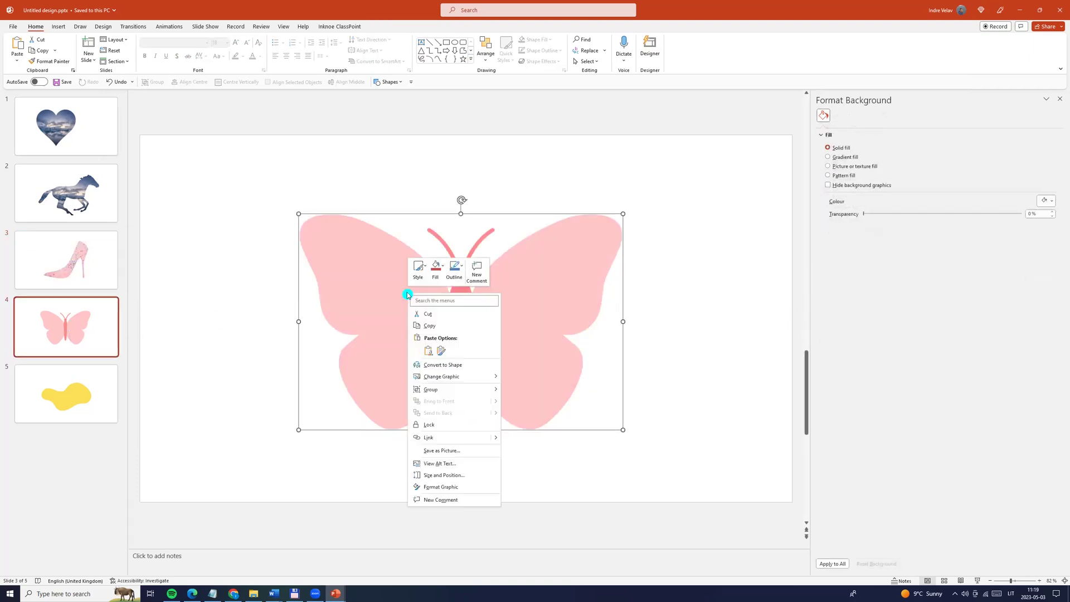
{"action": "left_click", "coordinate": [446, 364]}
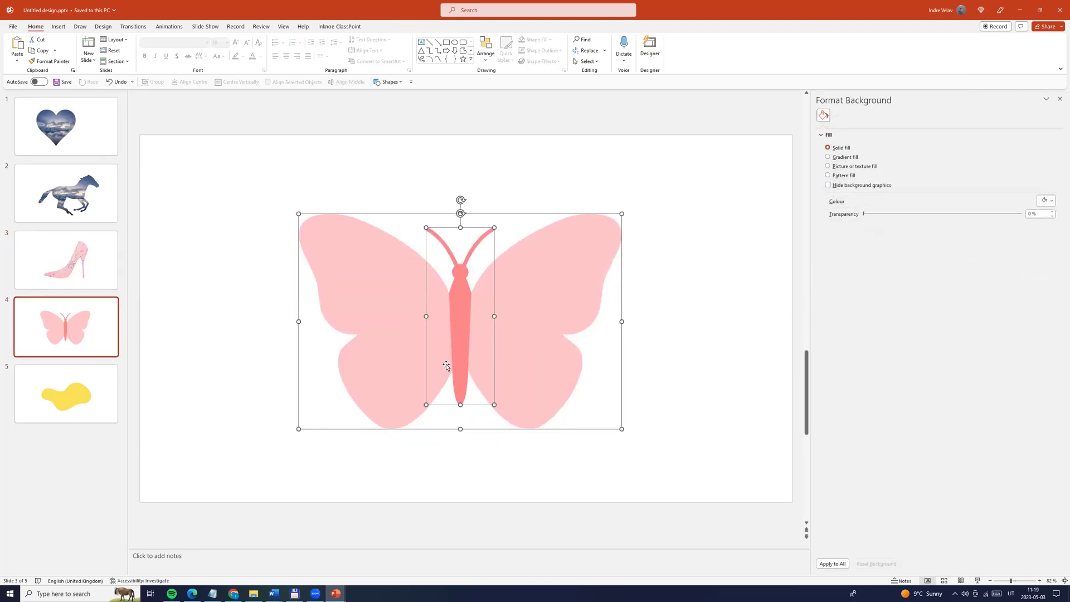
{"action": "left_click_drag", "start_coordinate": [463, 273], "coordinate": [526, 220]}
{"action": "left_click", "coordinate": [440, 265]}
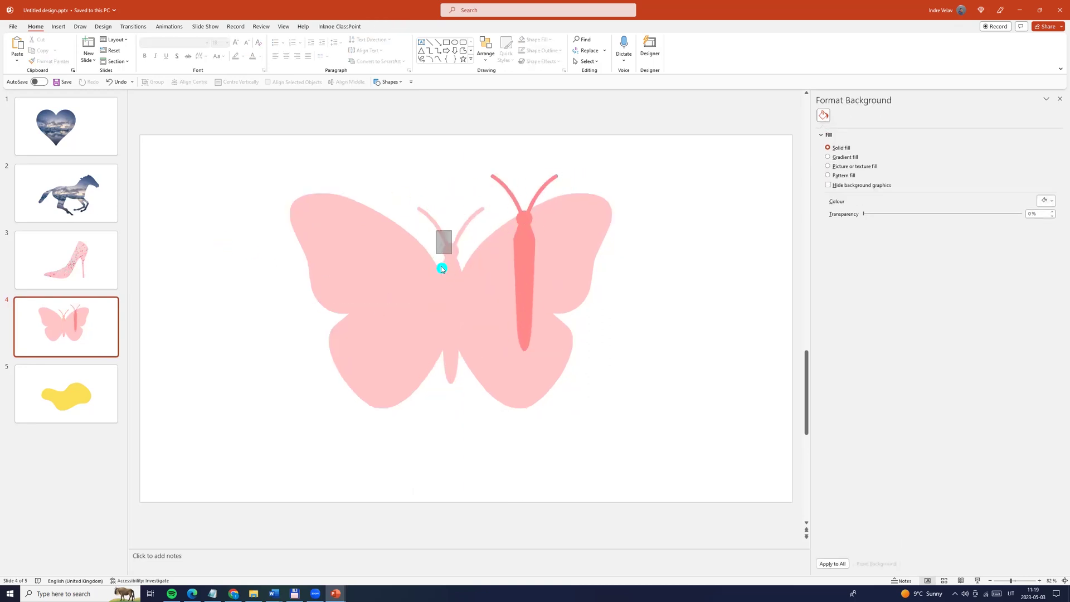
{"action": "left_click_drag", "start_coordinate": [399, 299], "coordinate": [396, 305]}
{"action": "left_click", "coordinate": [523, 254]}
{"action": "left_click_drag", "start_coordinate": [523, 253], "coordinate": [450, 293]}
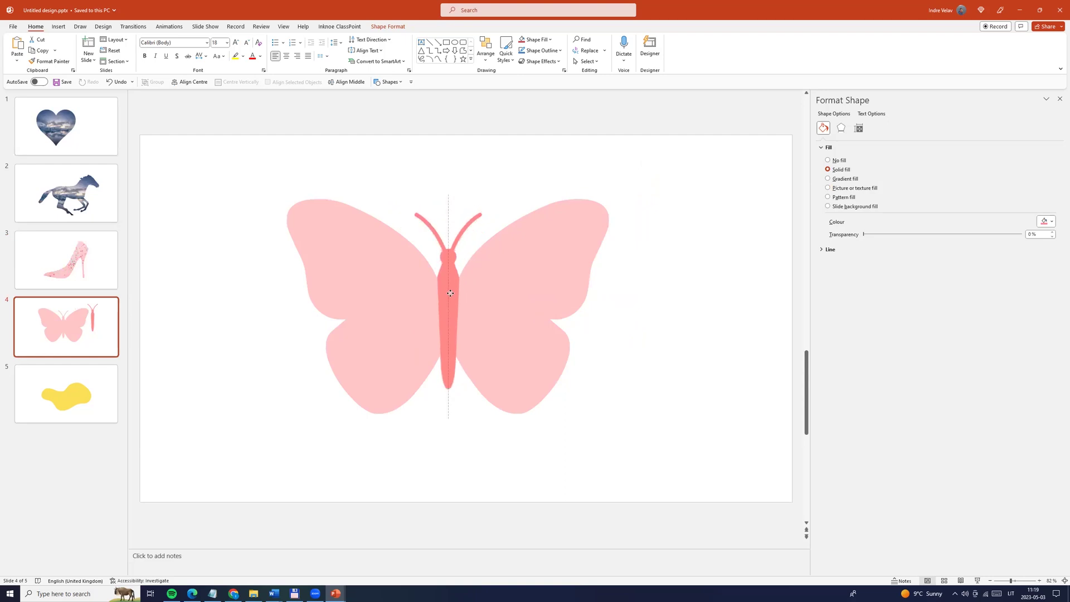
Select all butterfly parts and Union them into one shape.
{"action": "left_click", "coordinate": [197, 172]}
{"action": "left_click_drag", "start_coordinate": [194, 168], "coordinate": [792, 496]}
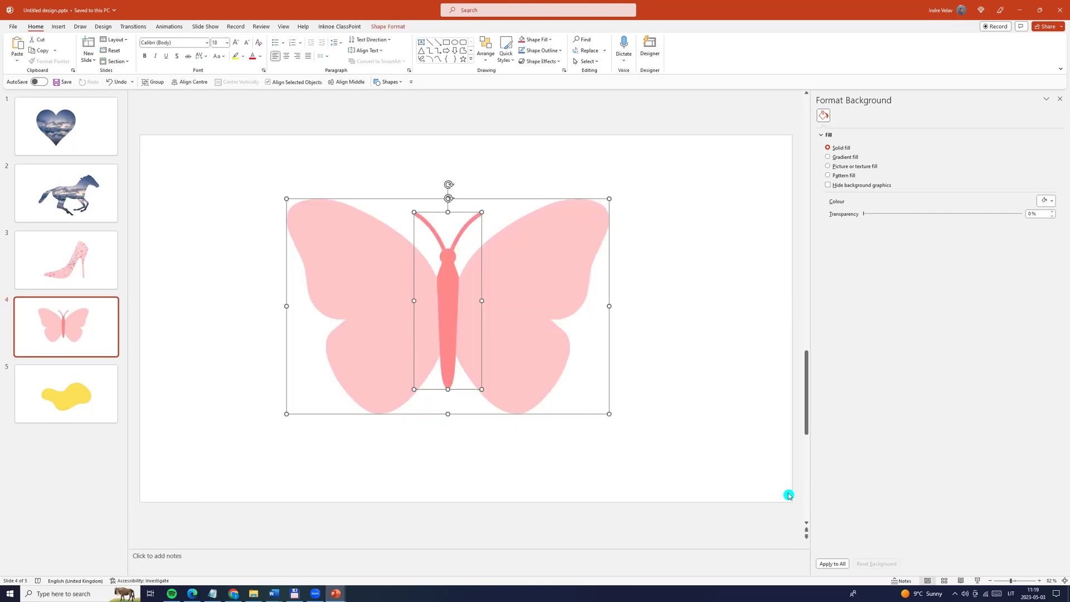
{"action": "left_click", "coordinate": [387, 27]}
{"action": "left_click", "coordinate": [96, 61]}
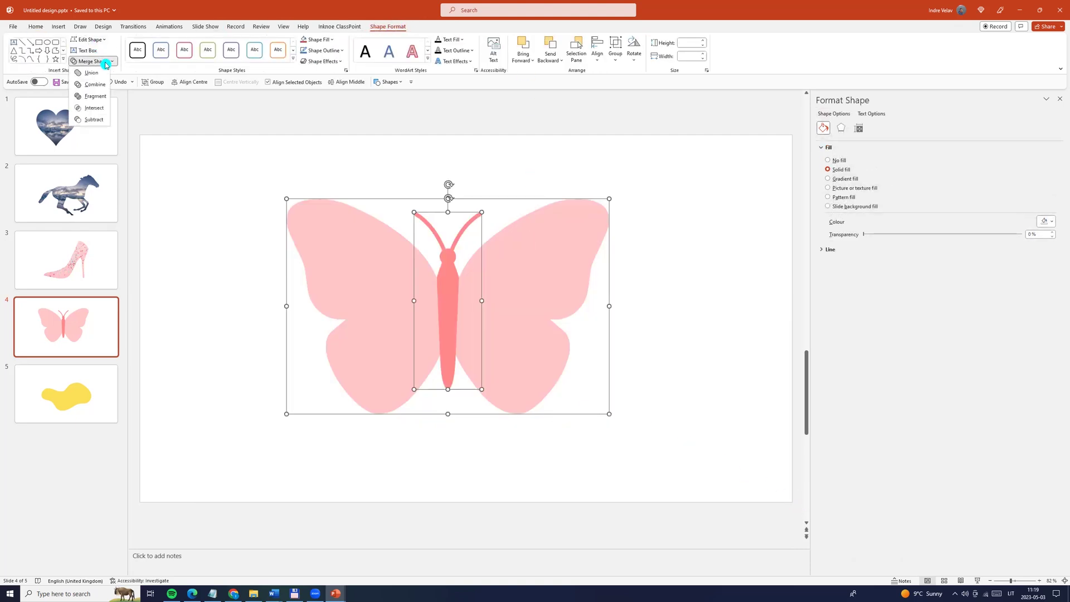
{"action": "left_click", "coordinate": [90, 75]}
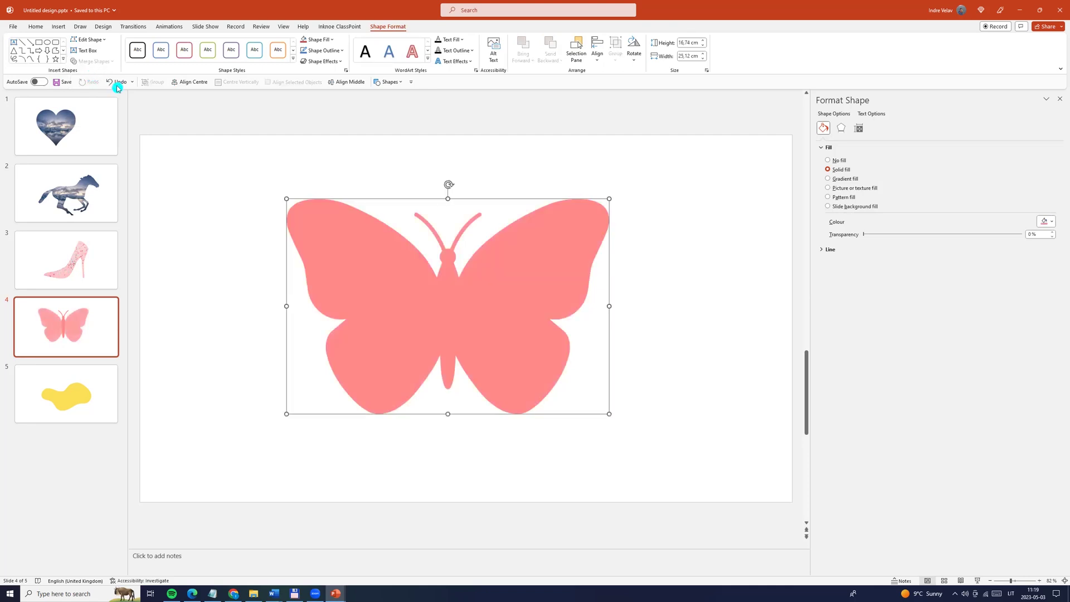
Give the merged butterfly a picture fill using the concert crowd stock photo.
{"action": "right_click", "coordinate": [495, 289]}
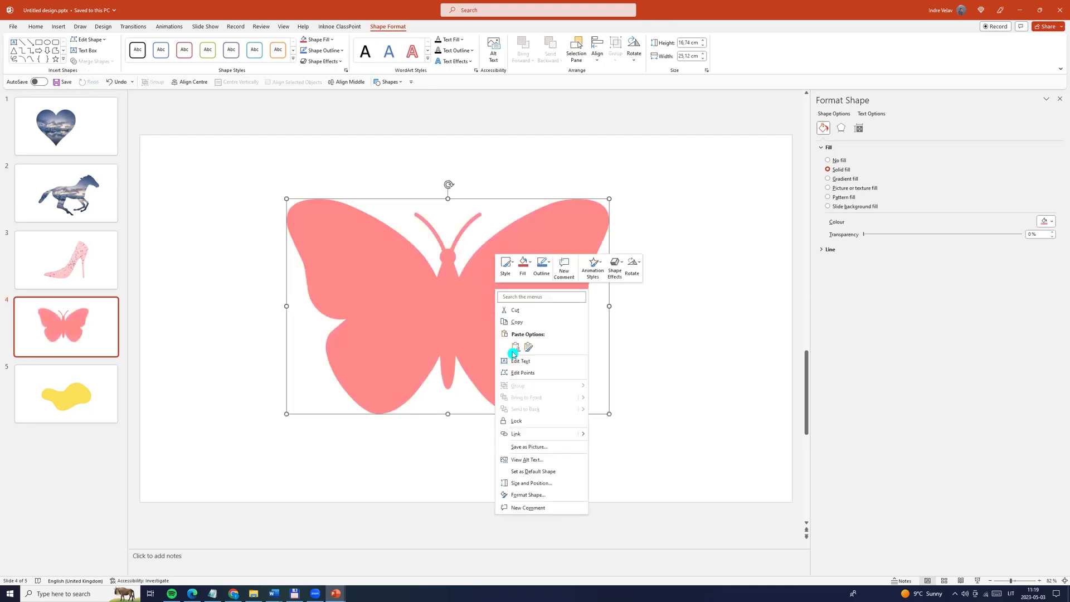
{"action": "left_click", "coordinate": [828, 190]}
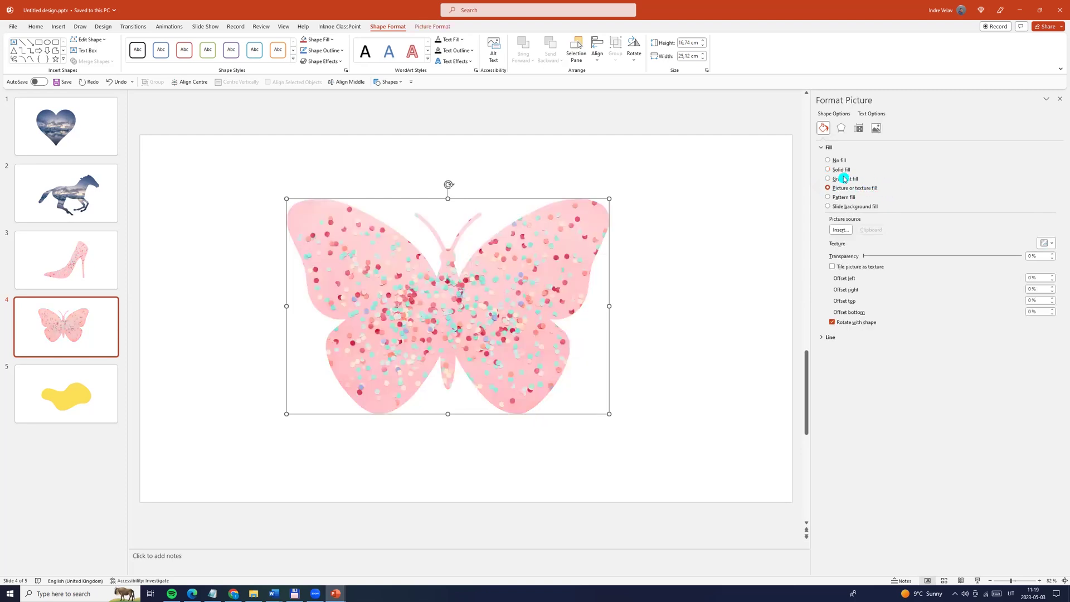
{"action": "left_click", "coordinate": [841, 230]}
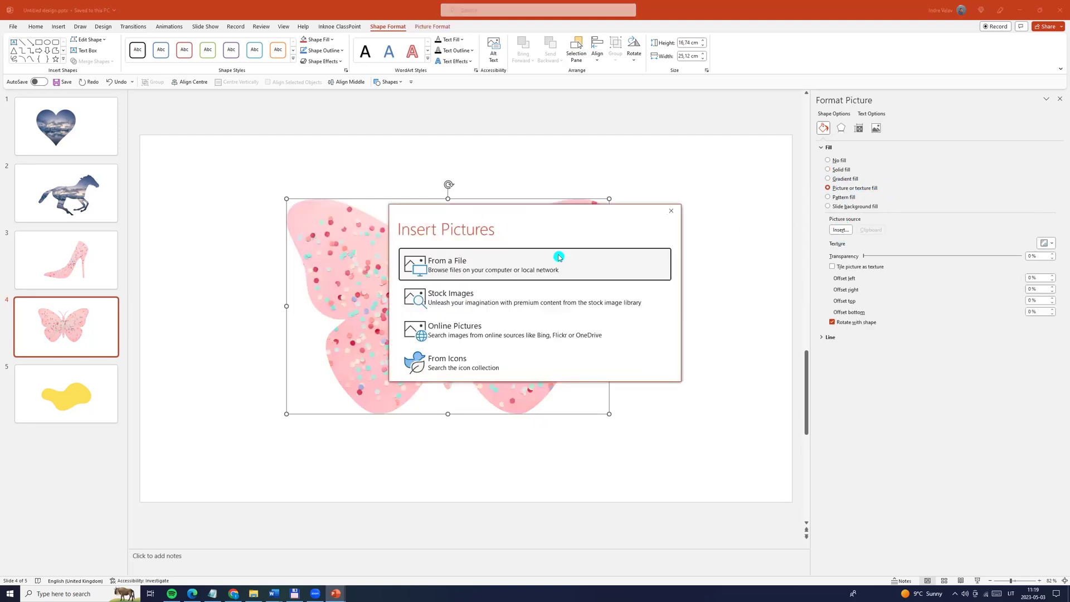
{"action": "left_click", "coordinate": [452, 307]}
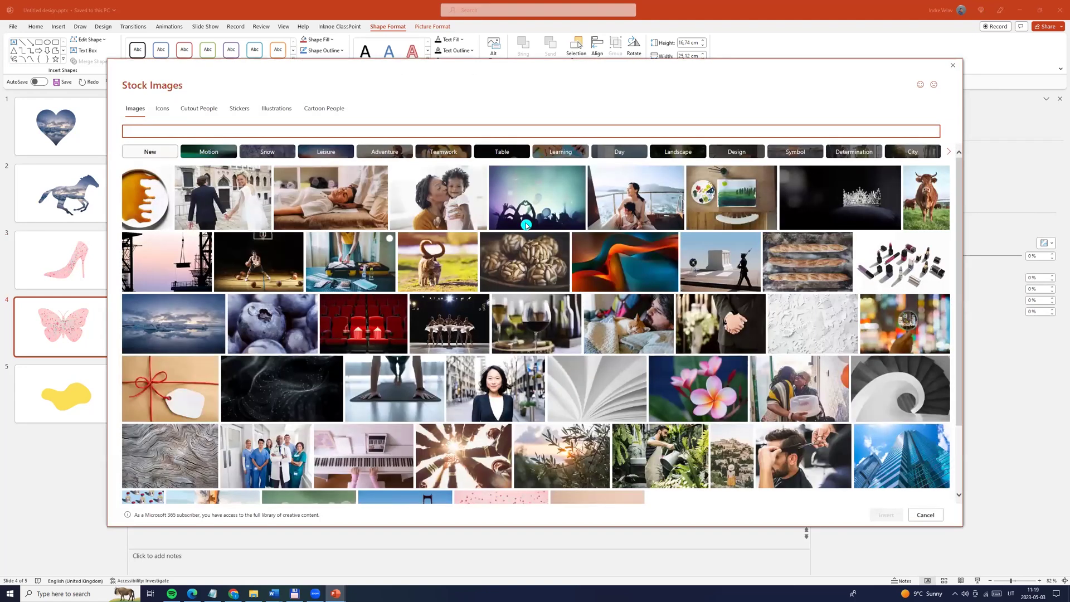
{"action": "left_click", "coordinate": [547, 201]}
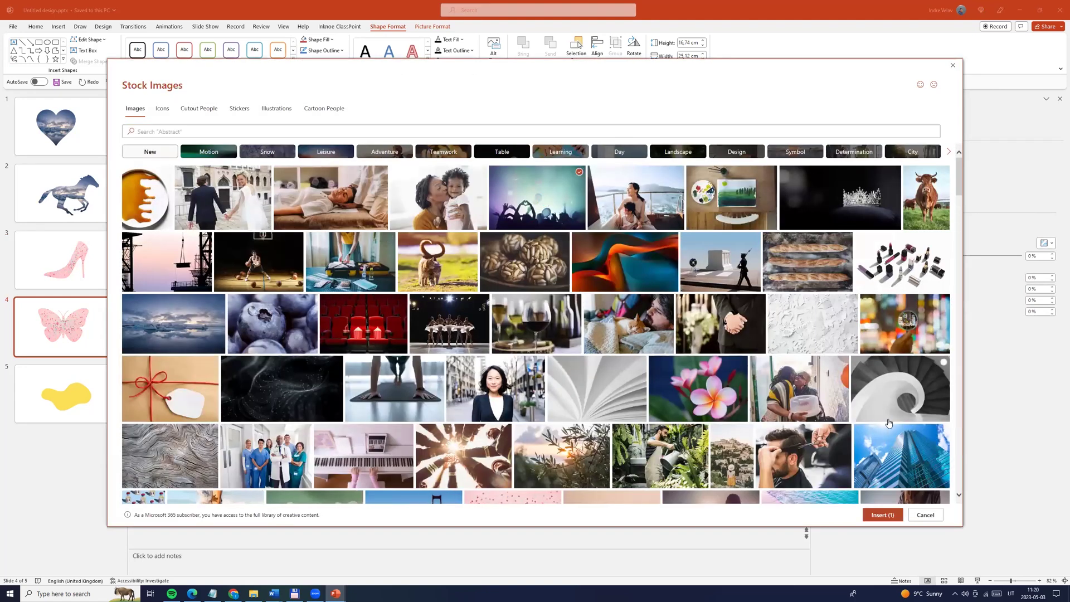
{"action": "left_click", "coordinate": [881, 519]}
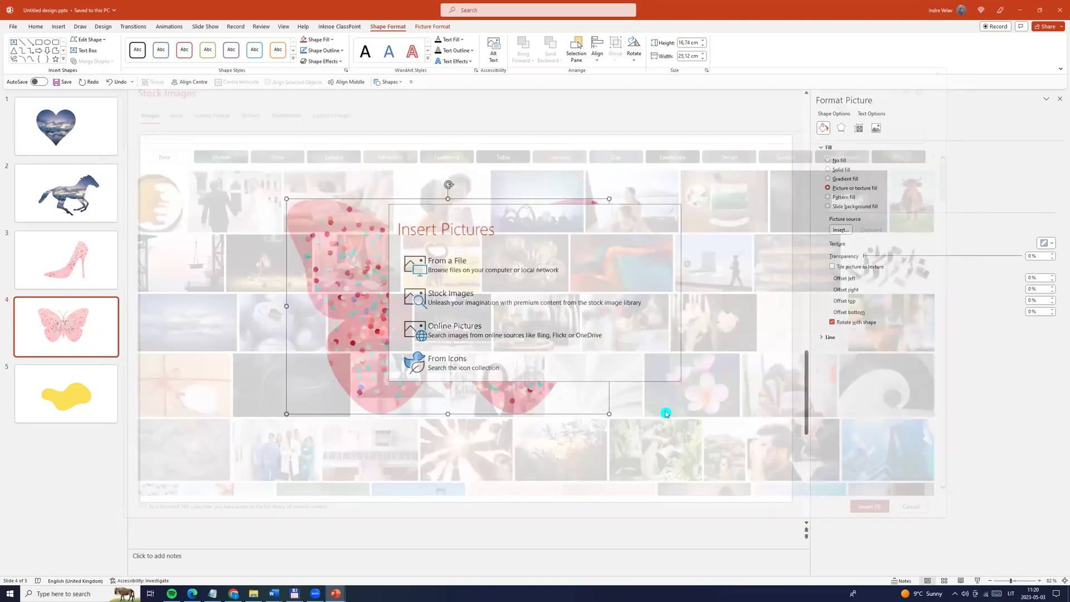
{"action": "left_click", "coordinate": [24, 391]}
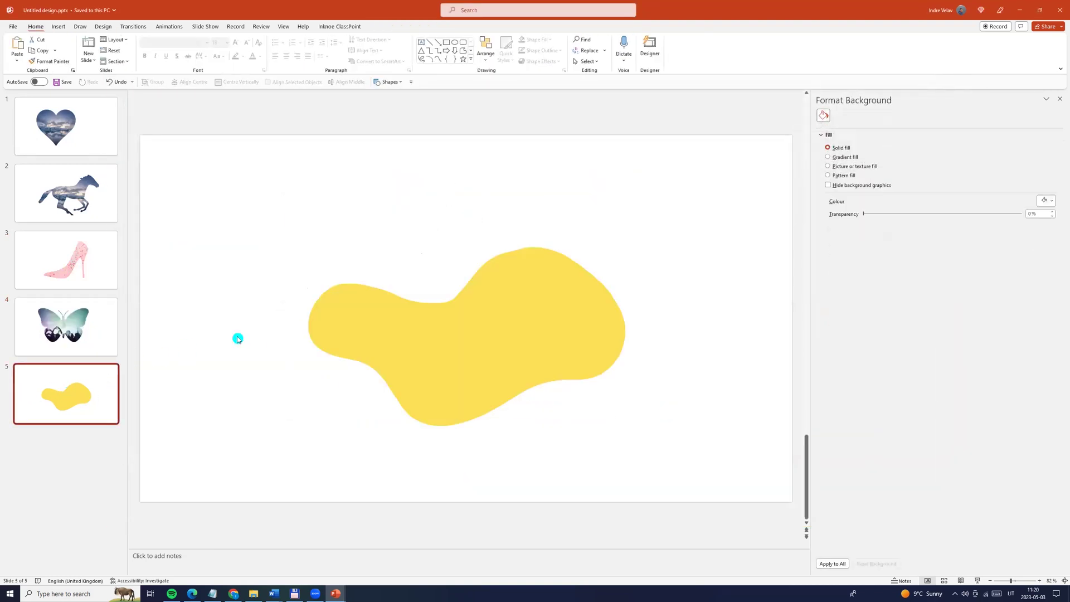
Convert the slide 5 yellow blob to a shape and fill it with the pink beach stock photo.
{"action": "right_click", "coordinate": [425, 331]}
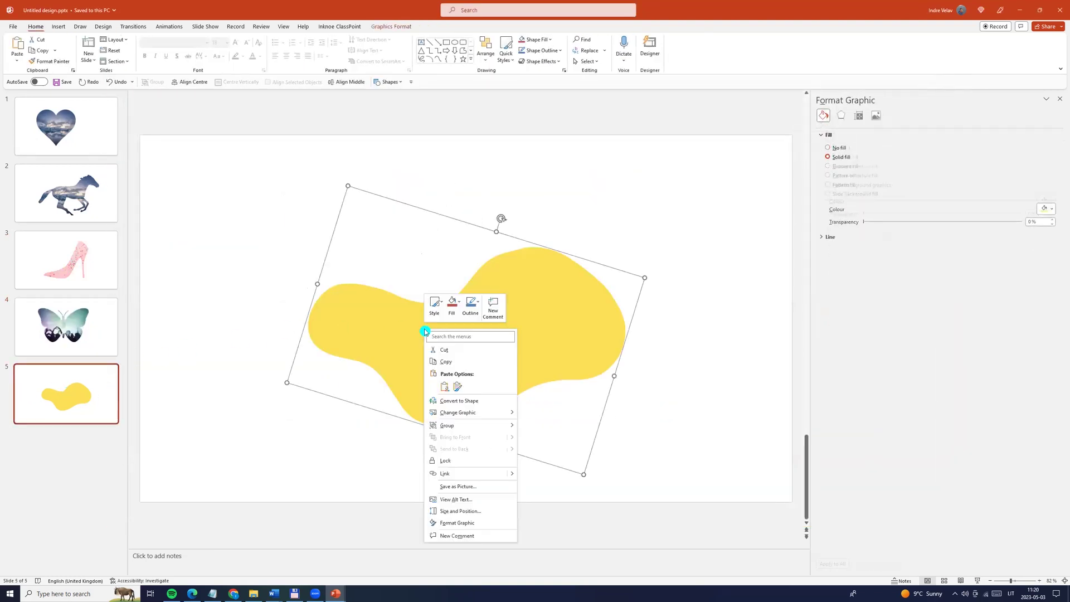
{"action": "left_click", "coordinate": [473, 400]}
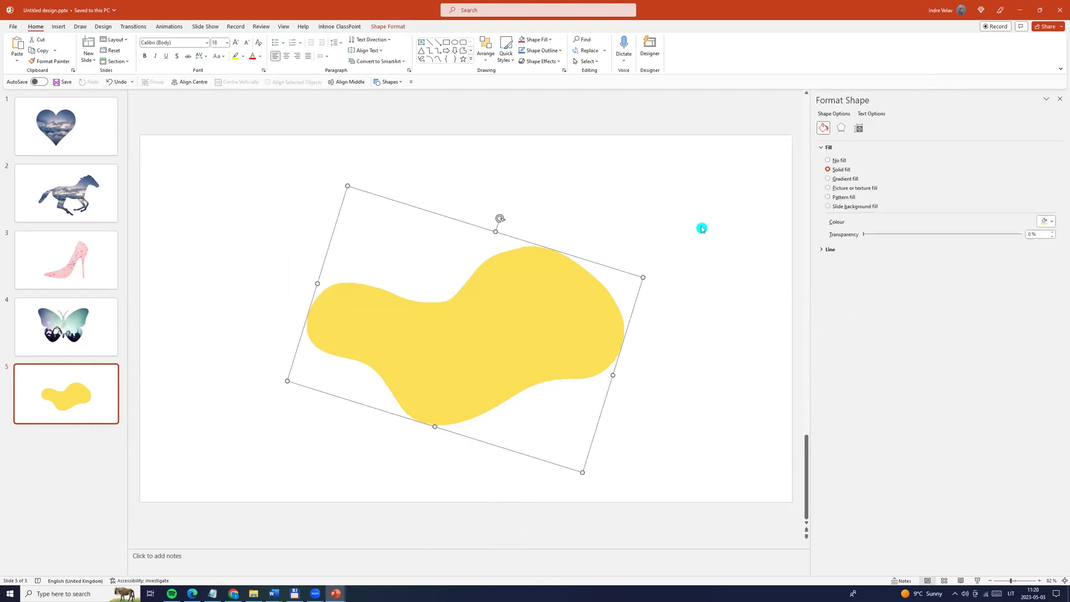
{"action": "left_click", "coordinate": [830, 190]}
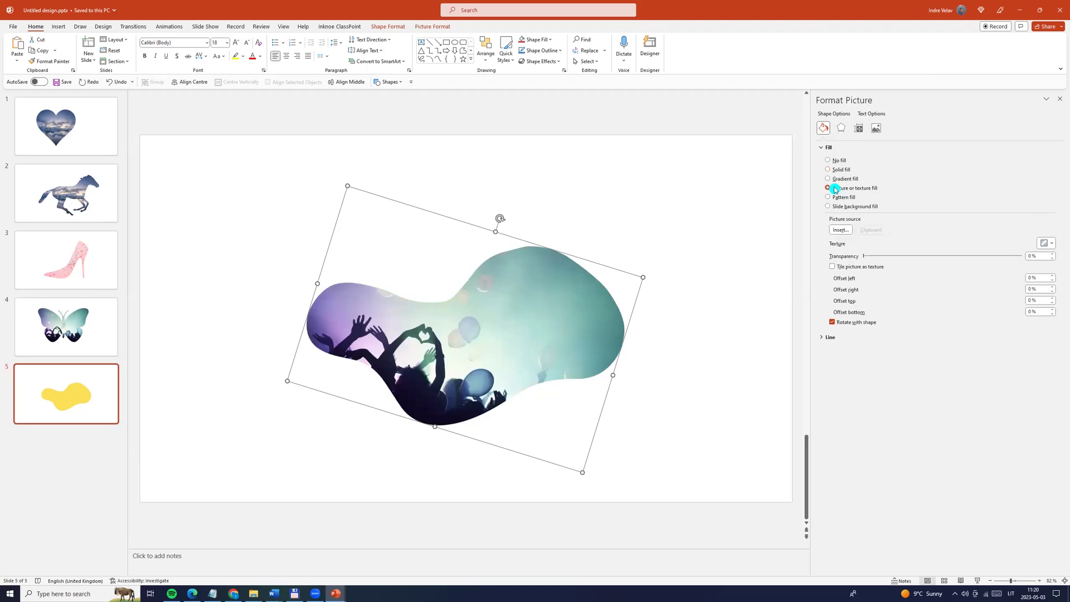
{"action": "left_click", "coordinate": [849, 231]}
{"action": "left_click", "coordinate": [478, 299]}
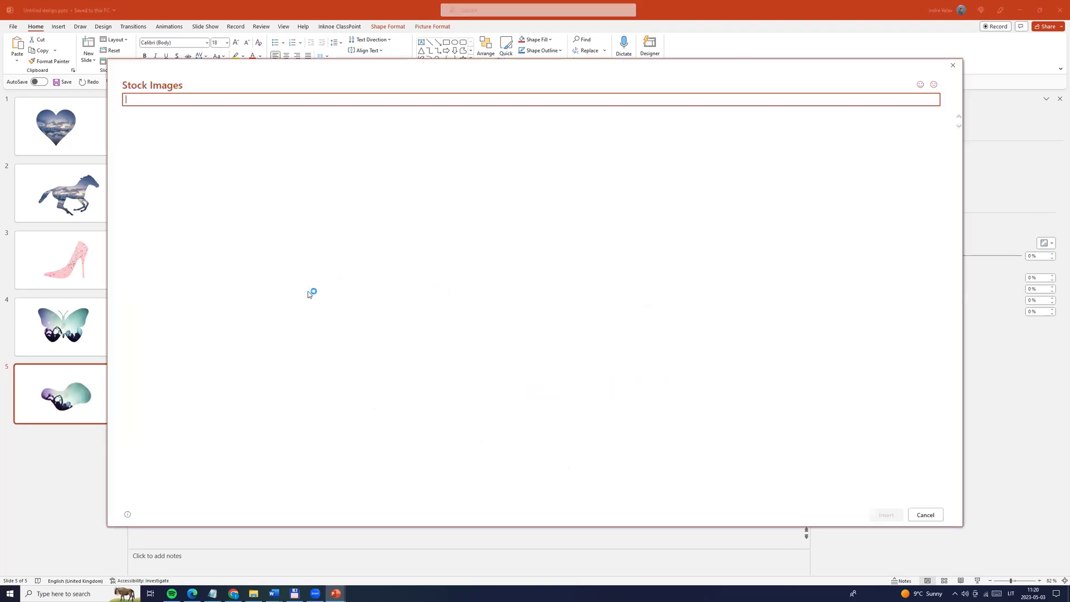
{"action": "scroll", "coordinate": [535, 323], "scroll_direction": "down", "scroll_amount": 5}
{"action": "left_click", "coordinate": [925, 515]}
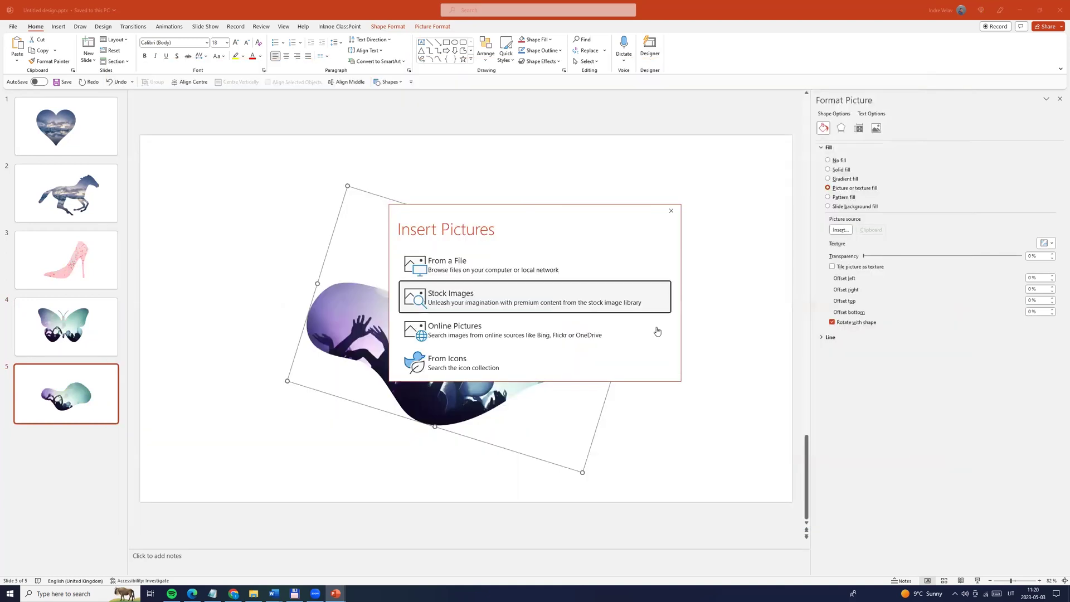
{"action": "left_click", "coordinate": [11, 27]}
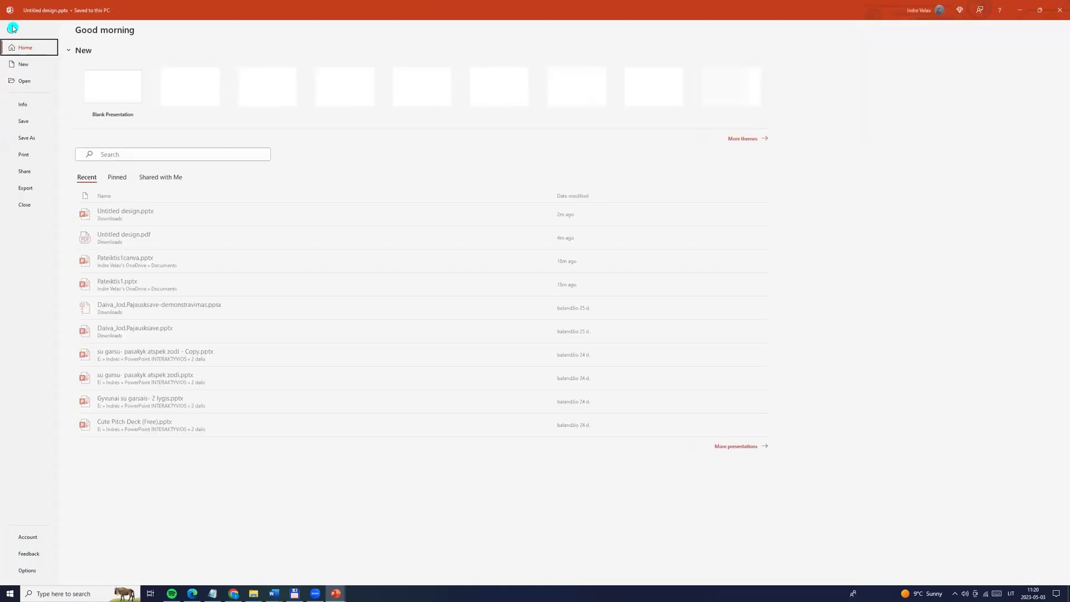
Save a copy of the slides as PDF named powerpoint-canva.pdf in Downloads.
{"action": "left_click", "coordinate": [31, 139]}
{"action": "left_click", "coordinate": [117, 172]}
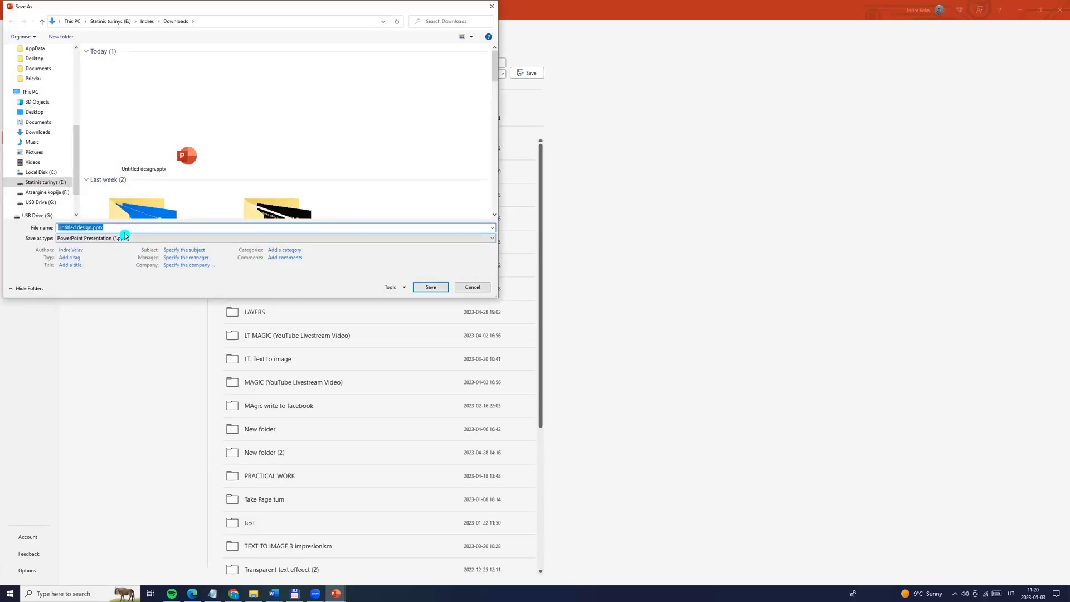
{"action": "type", "text": "powerpo"}
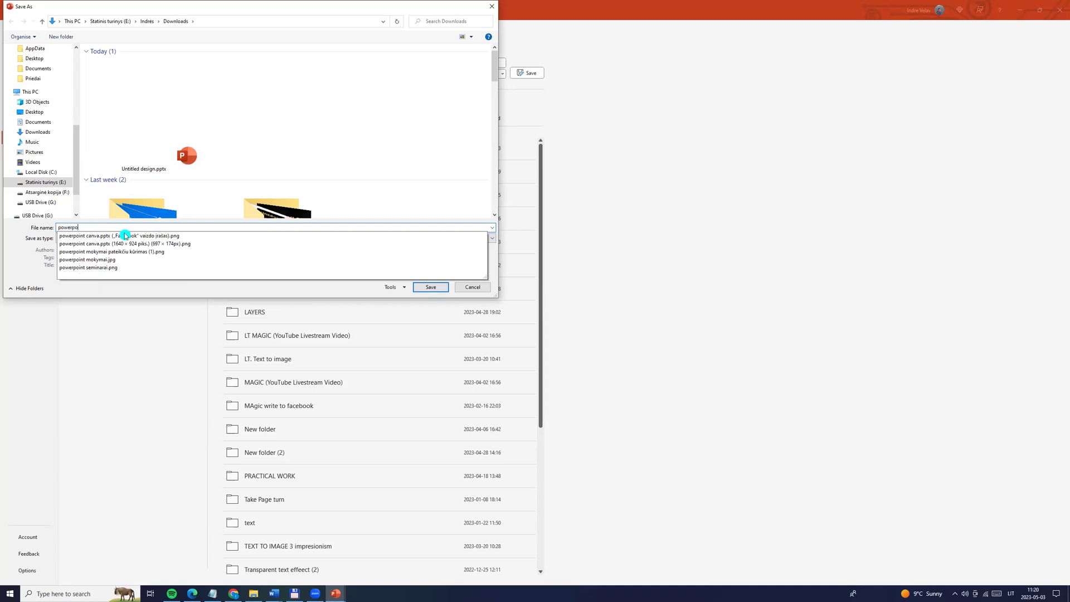
{"action": "type", "text": "int-canva"}
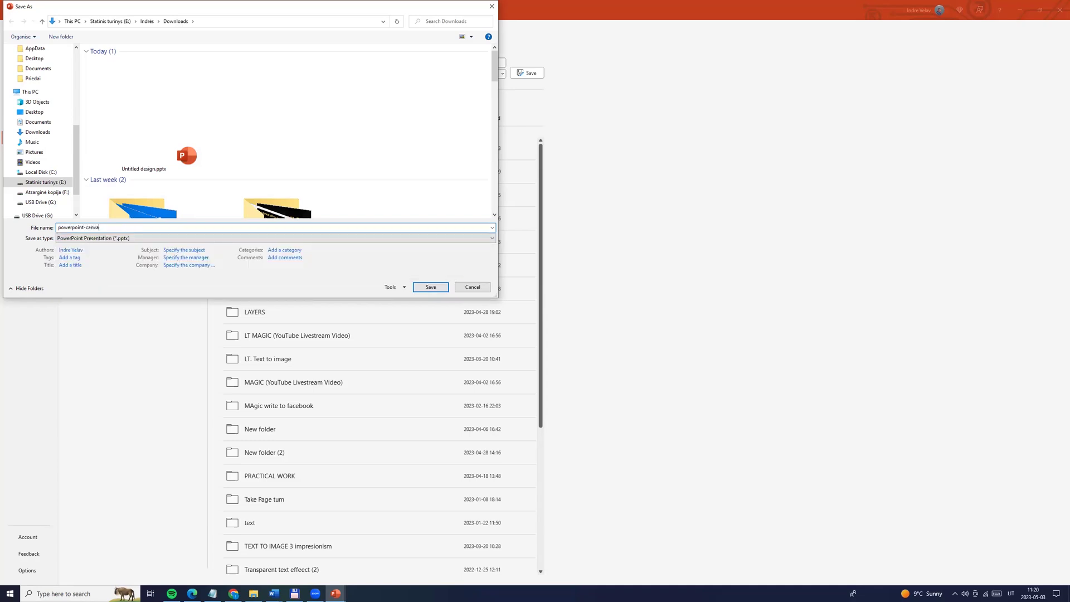
{"action": "left_click", "coordinate": [128, 238]}
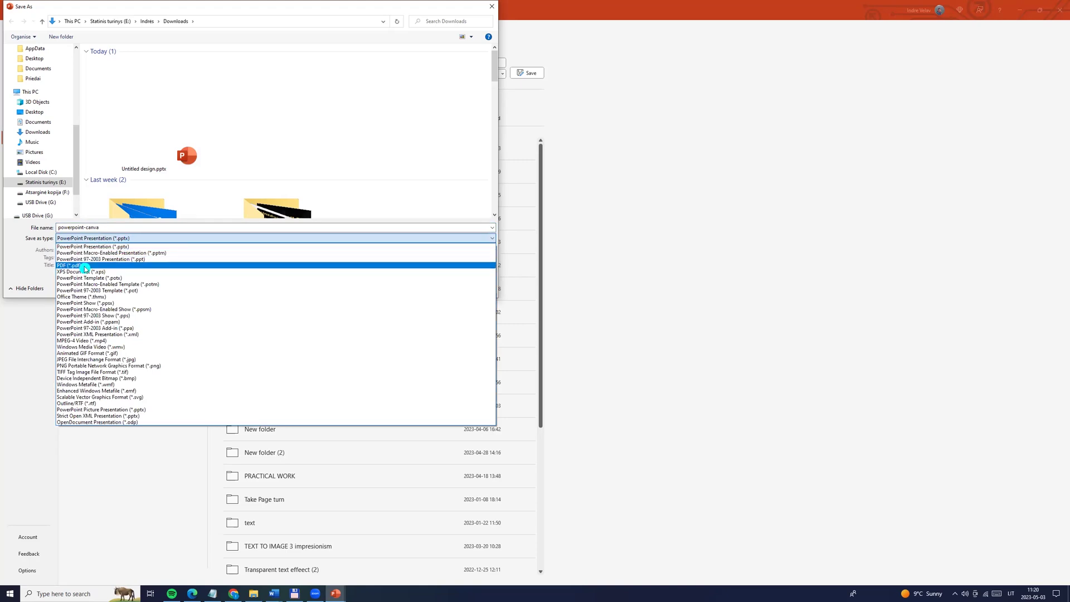
{"action": "left_click", "coordinate": [66, 267]}
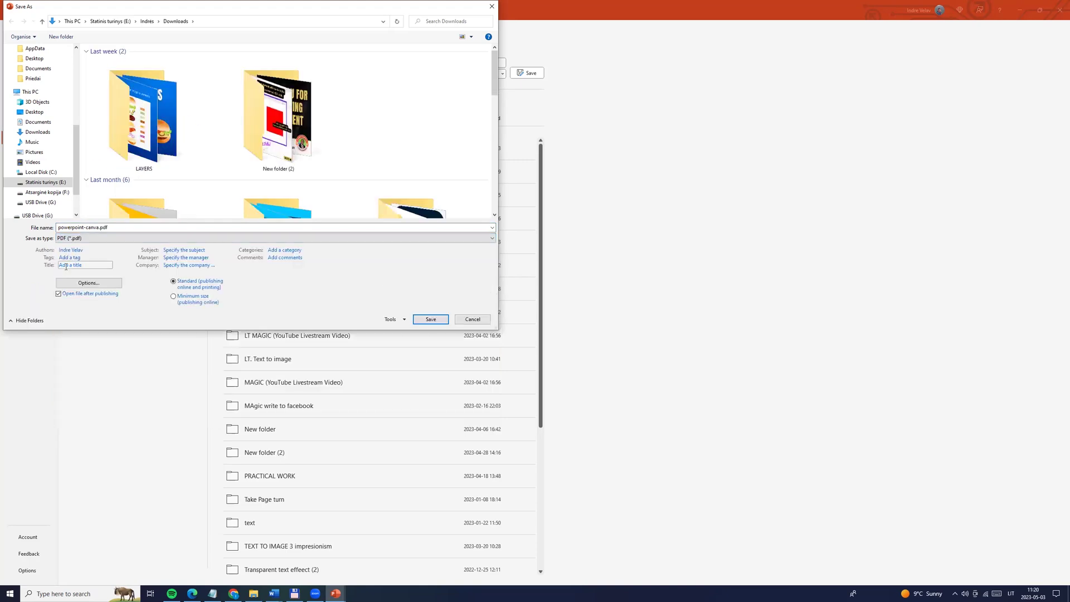
{"action": "left_click", "coordinate": [426, 321]}
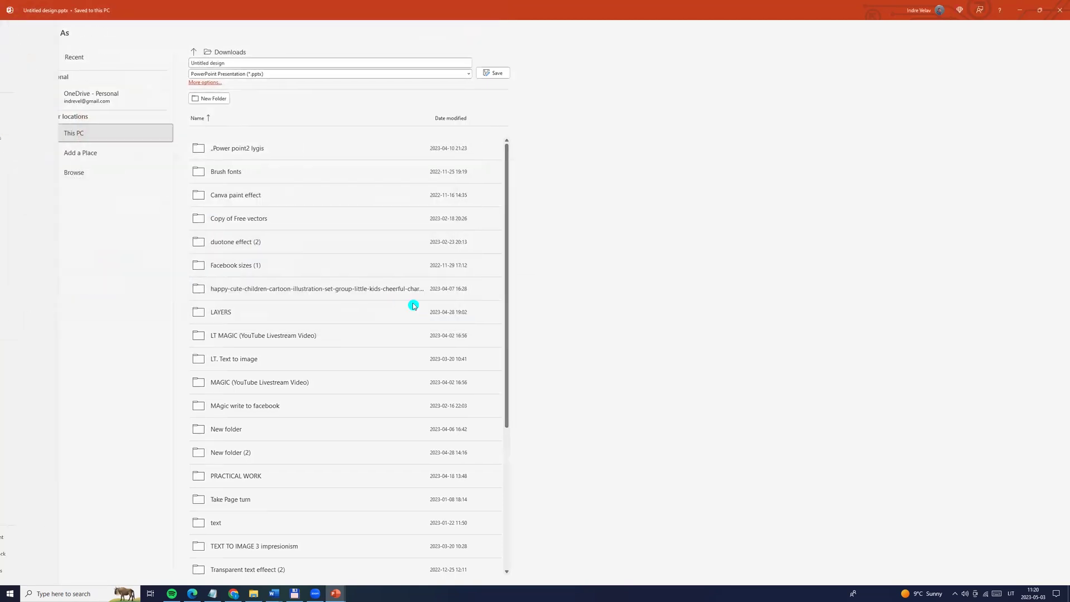
{"action": "left_click", "coordinate": [336, 262]}
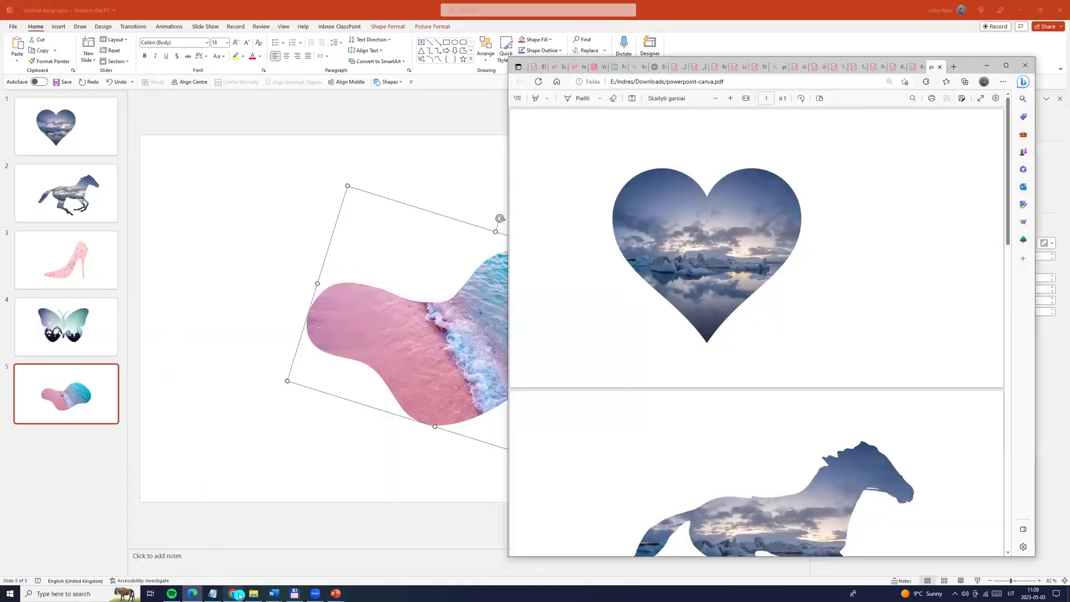
{"action": "left_click", "coordinate": [233, 594]}
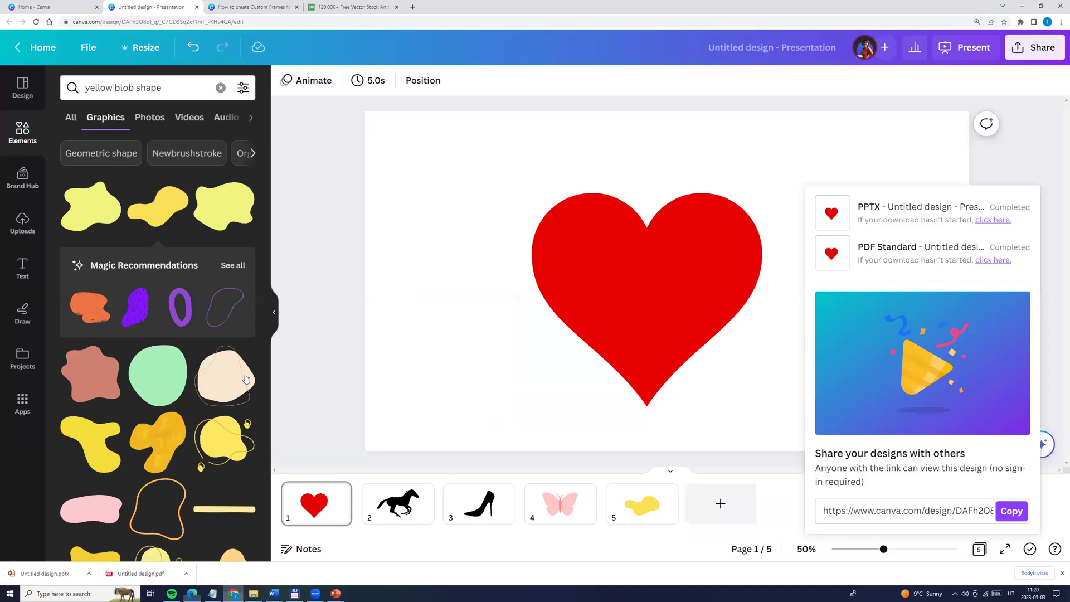
Upload powerpoint-canva.pdf from Downloads to Canva.
{"action": "left_click", "coordinate": [48, 7]}
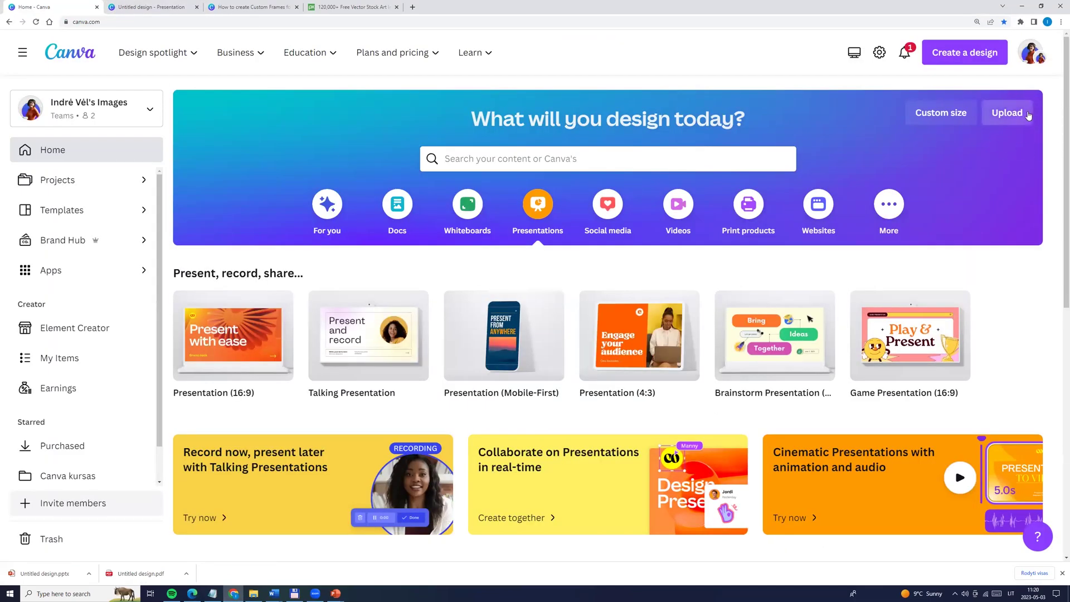
{"action": "left_click", "coordinate": [1007, 113]}
{"action": "left_click", "coordinate": [875, 325]}
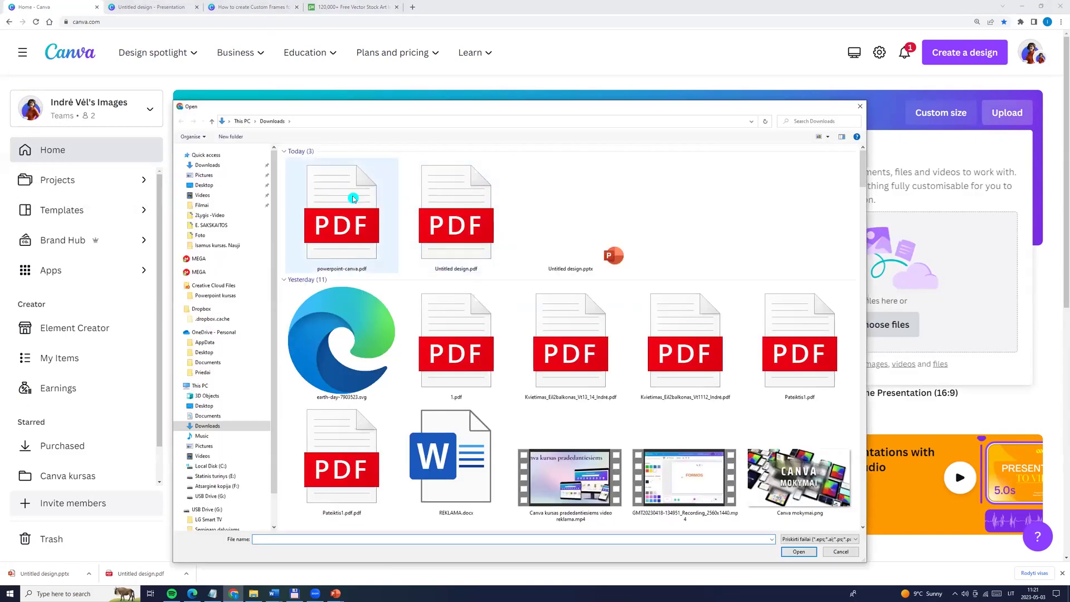
{"action": "left_click", "coordinate": [342, 222]}
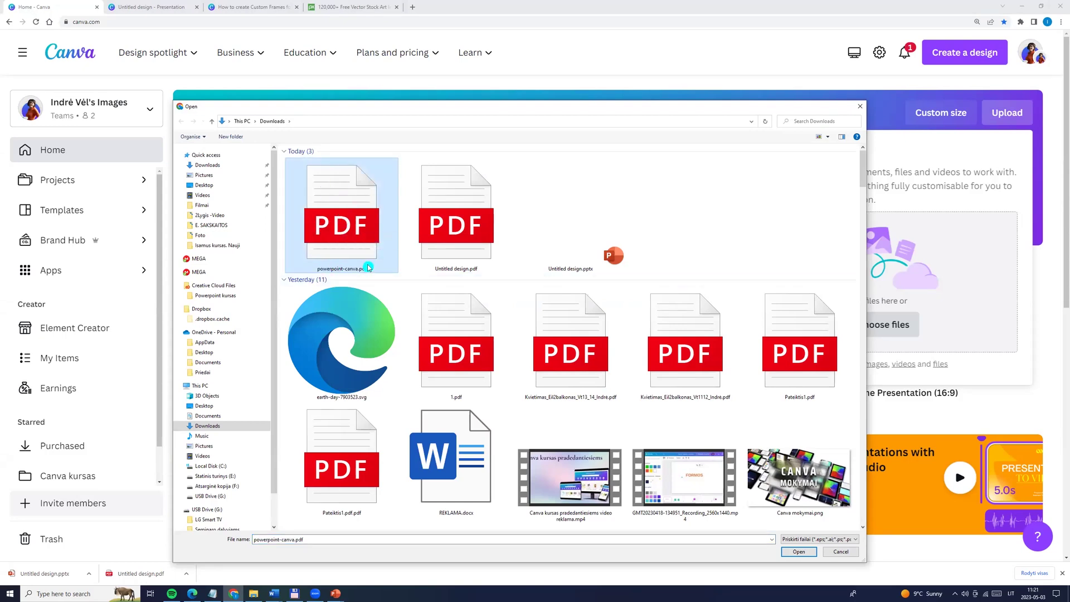
{"action": "left_click", "coordinate": [801, 553]}
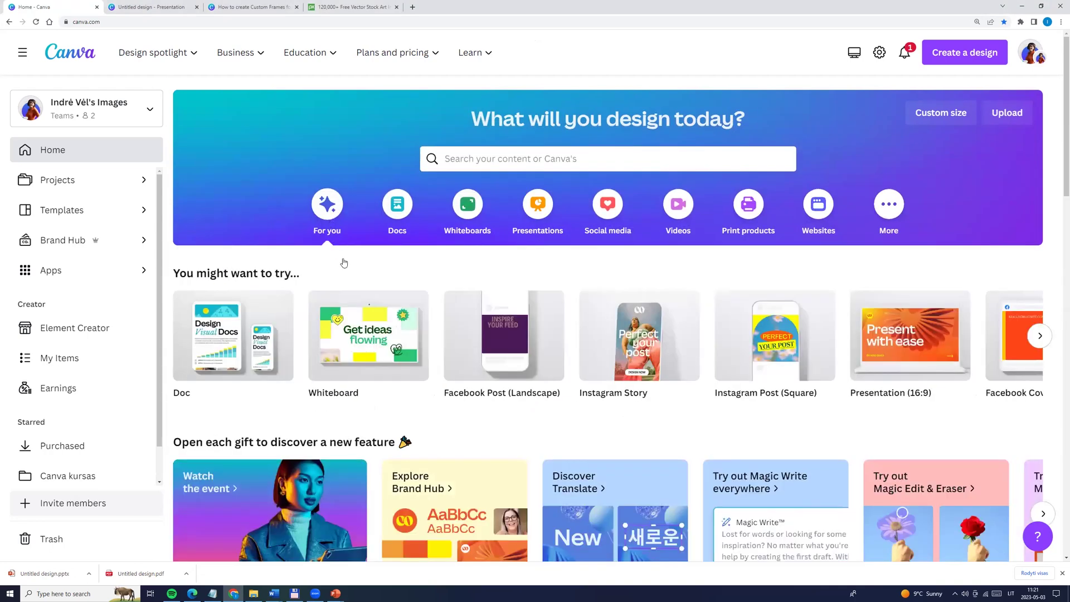
Open the imported powerpoint-canva design from Recent designs.
{"action": "scroll", "coordinate": [344, 263], "scroll_direction": "down", "scroll_amount": 5}
{"action": "scroll", "coordinate": [309, 245], "scroll_direction": "down", "scroll_amount": 3}
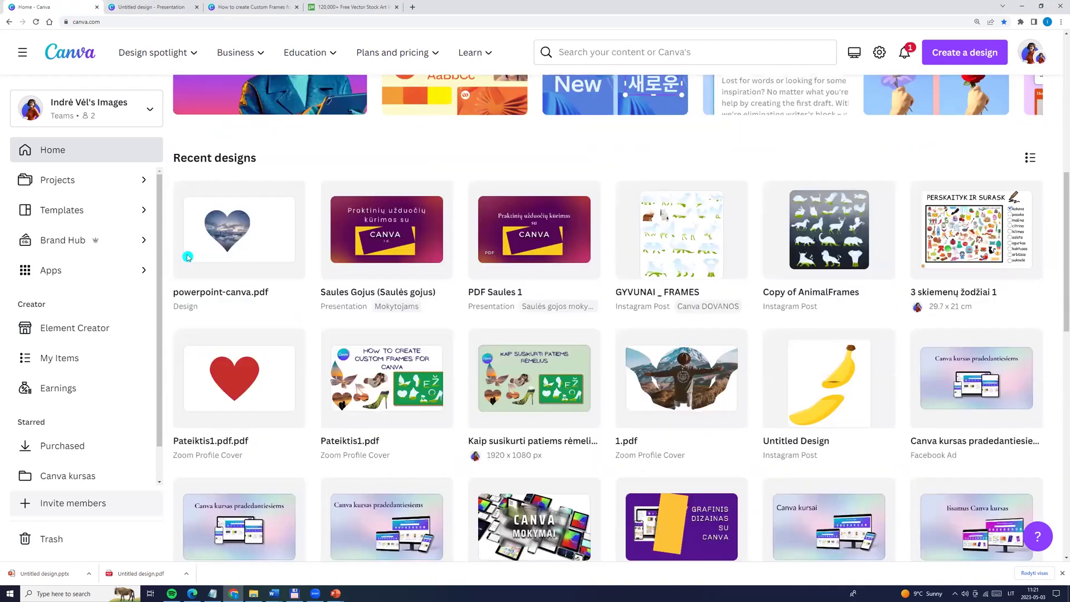
{"action": "scroll", "coordinate": [190, 369], "scroll_direction": "up", "scroll_amount": 2}
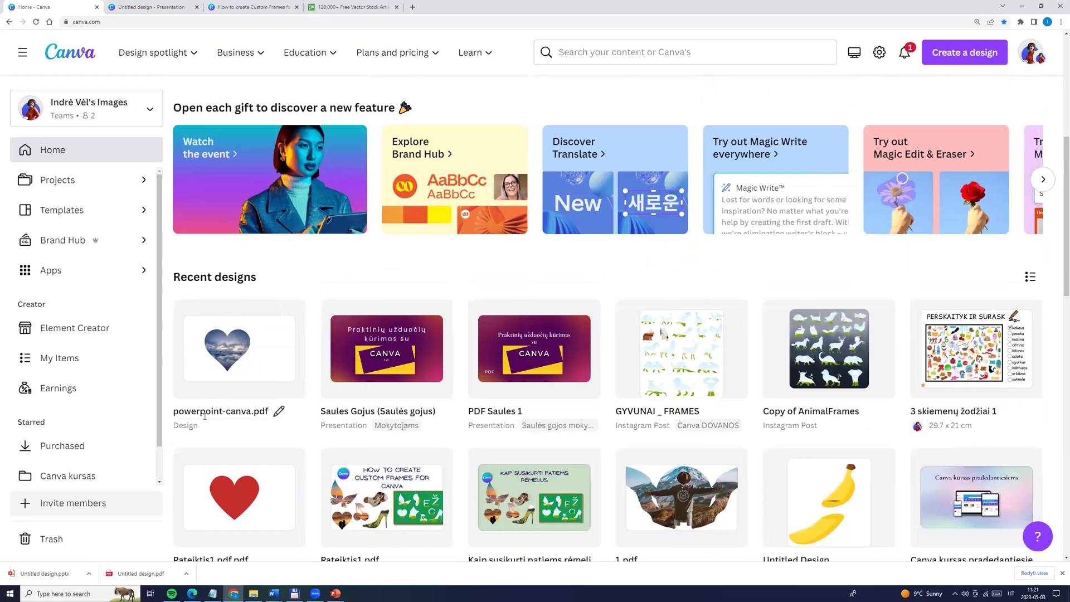
{"action": "left_click", "coordinate": [237, 344]}
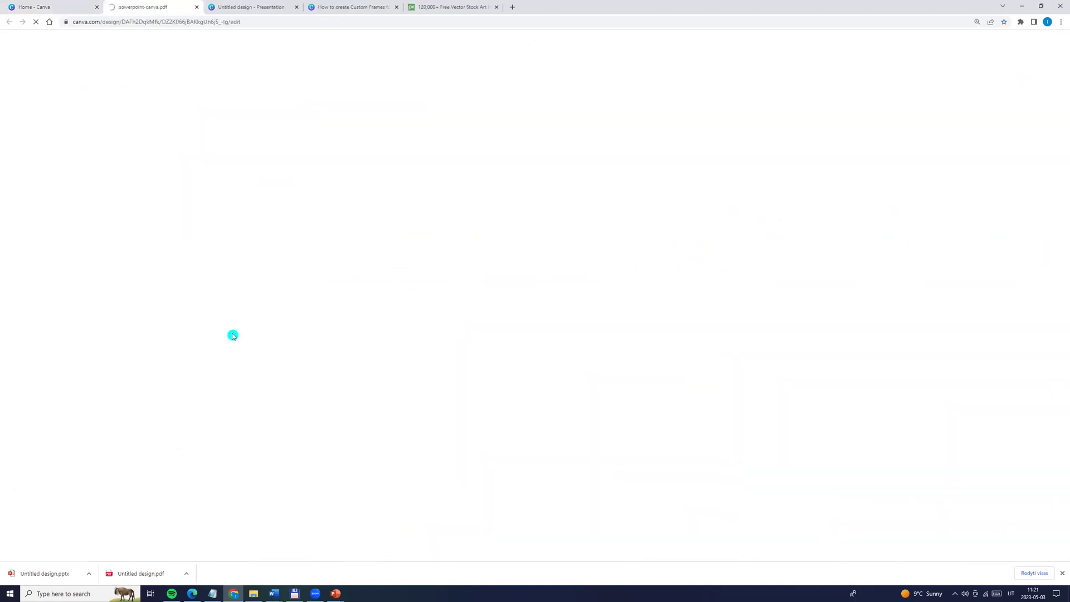
Move the heart up-left and search Elements photos for 'holiday'.
{"action": "left_click", "coordinate": [625, 241]}
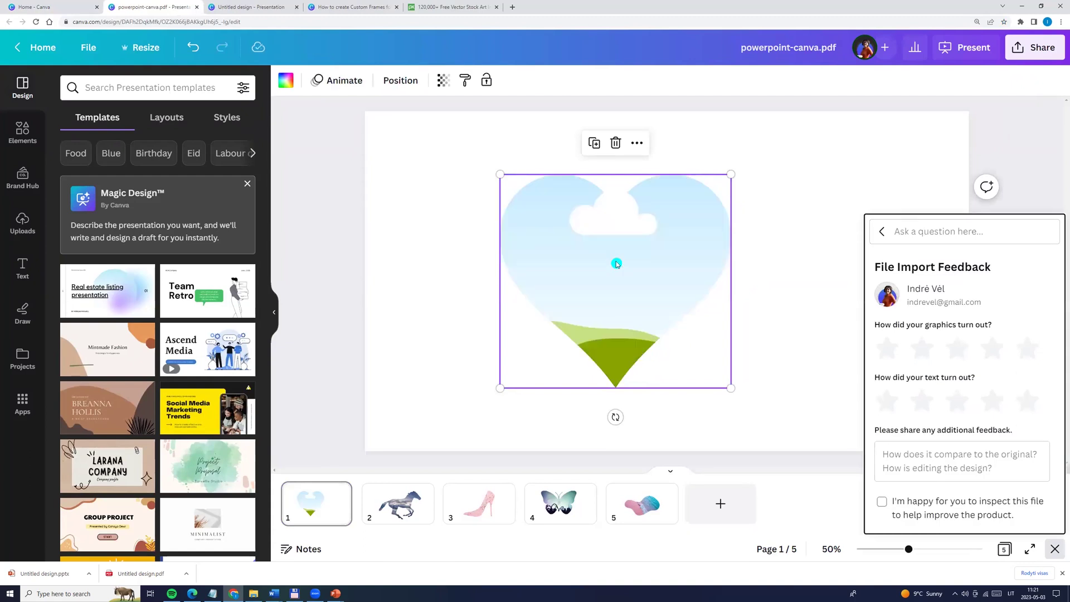
{"action": "left_click_drag", "start_coordinate": [600, 253], "coordinate": [520, 223]}
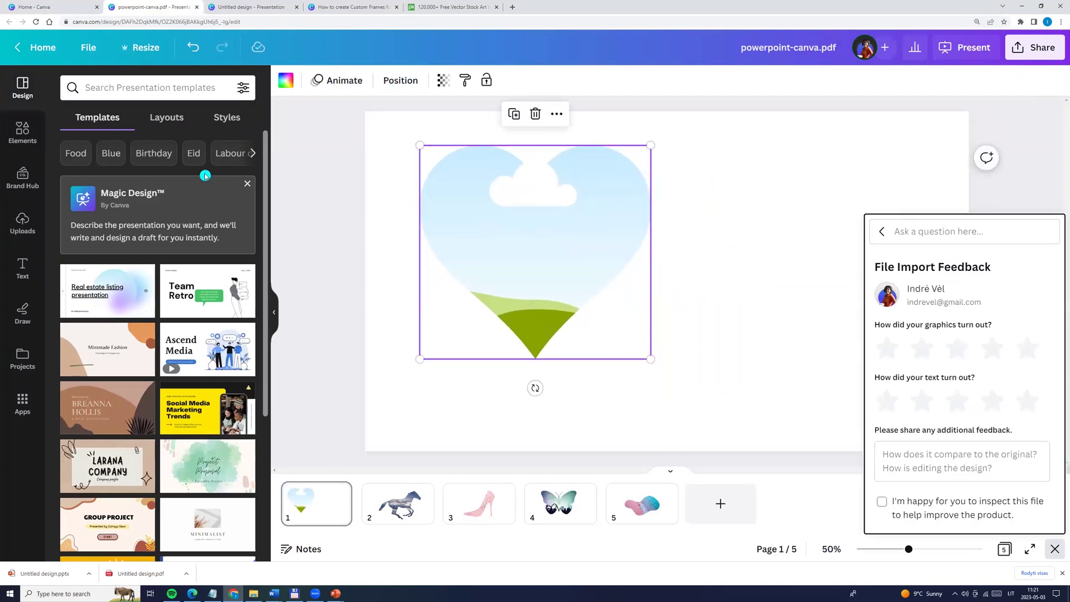
{"action": "left_click", "coordinate": [29, 133]}
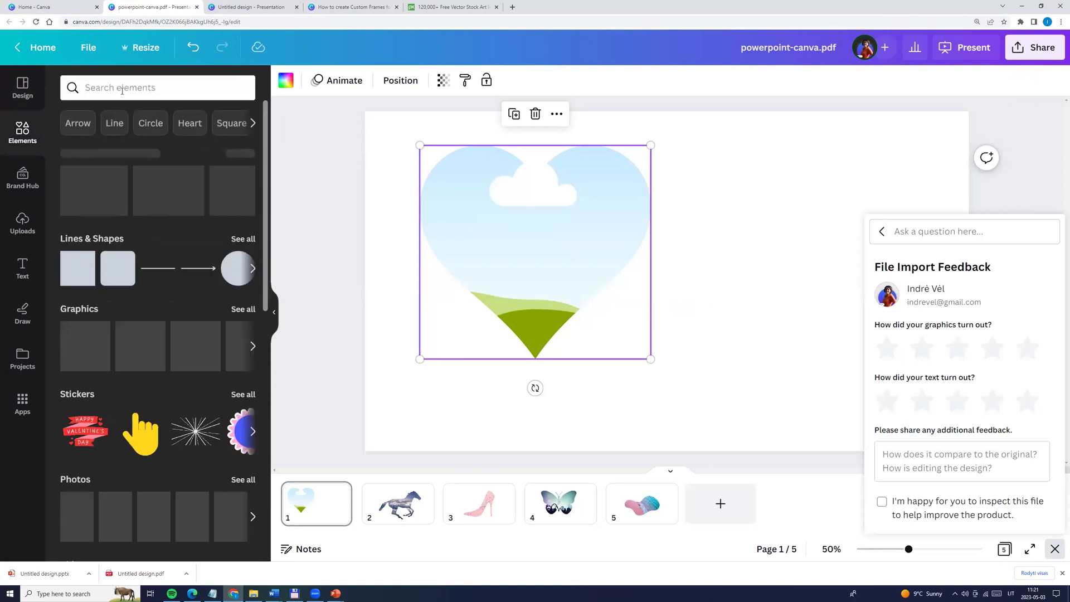
{"action": "left_click", "coordinate": [122, 88]}
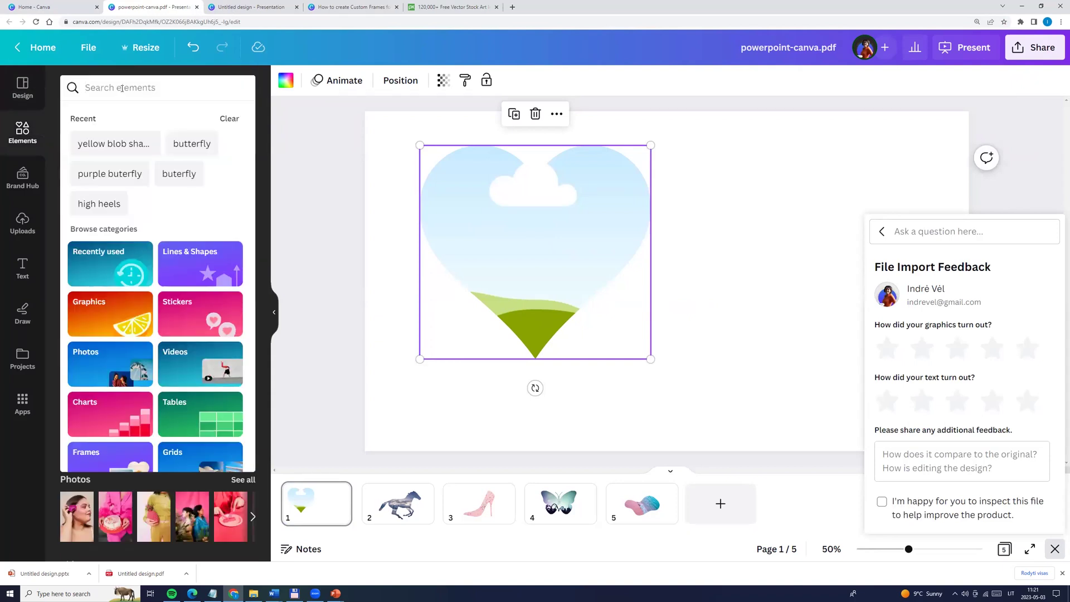
{"action": "type", "text": "holi"}
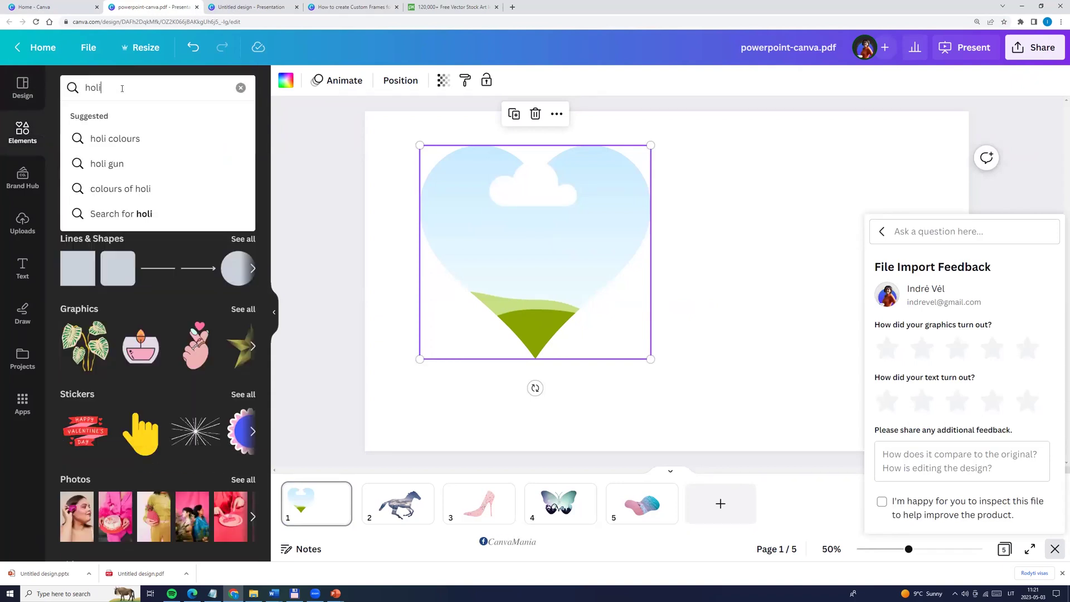
{"action": "type", "text": "day"}
{"action": "key", "text": "Return"}
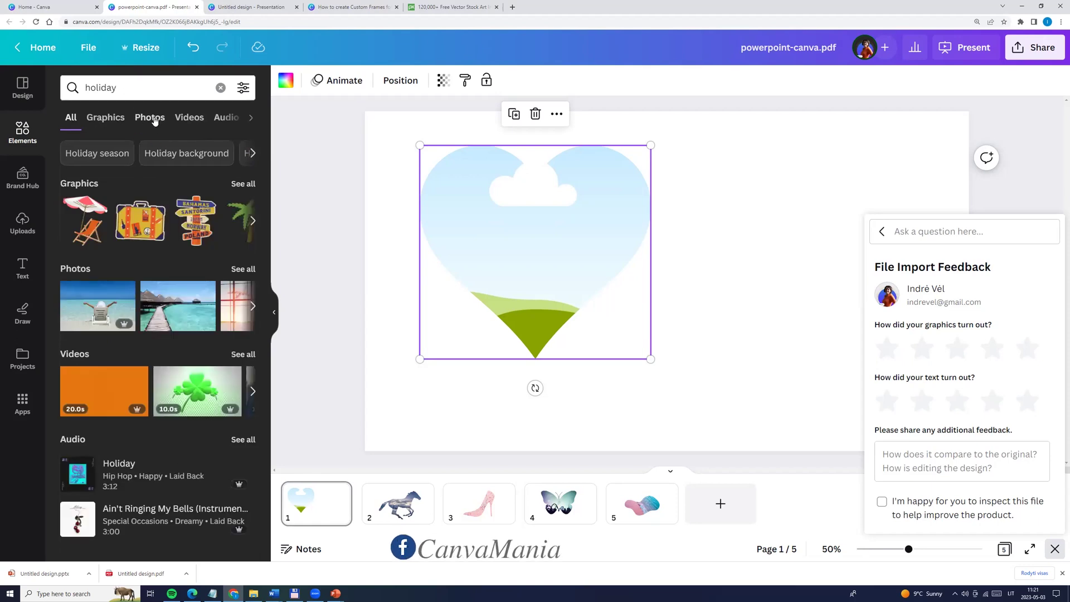
{"action": "left_click", "coordinate": [155, 121]}
Drop the boardwalk photo into the heart, then replace the horse's iceberg photo with a palm-tree beach photo.
{"action": "left_click_drag", "start_coordinate": [184, 211], "coordinate": [432, 219]}
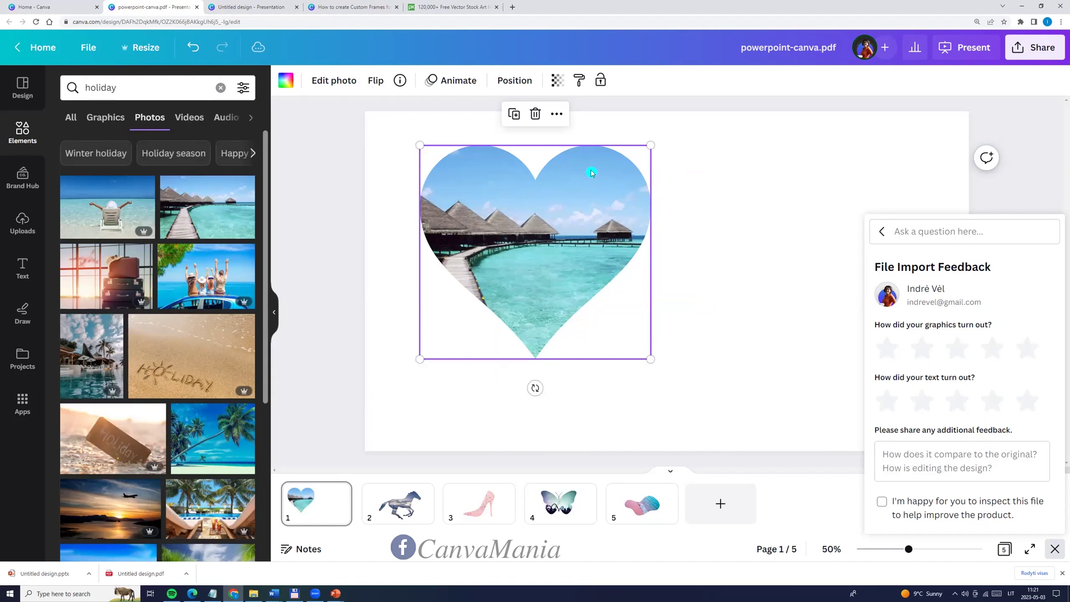
{"action": "left_click", "coordinate": [398, 503]}
{"action": "left_click", "coordinate": [552, 268]}
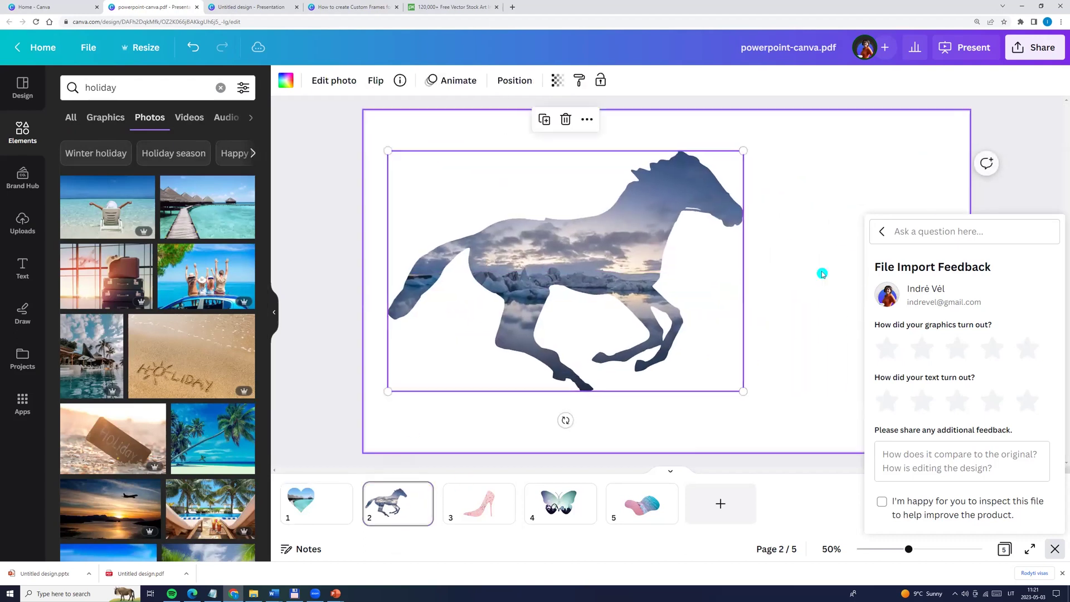
{"action": "left_click", "coordinate": [882, 232]}
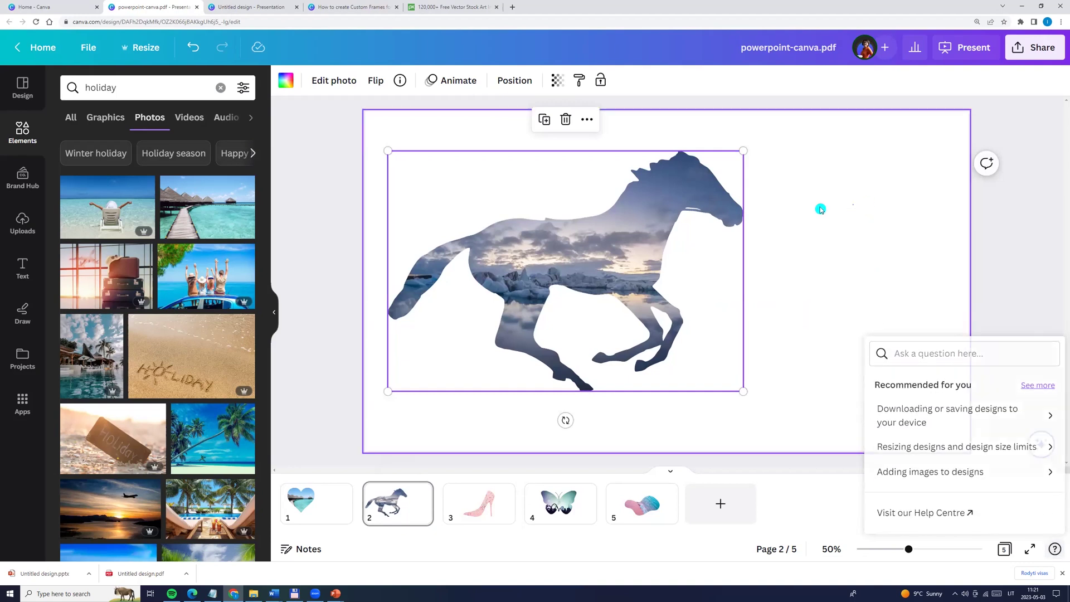
{"action": "left_click", "coordinate": [603, 254]}
{"action": "key", "text": "Delete"}
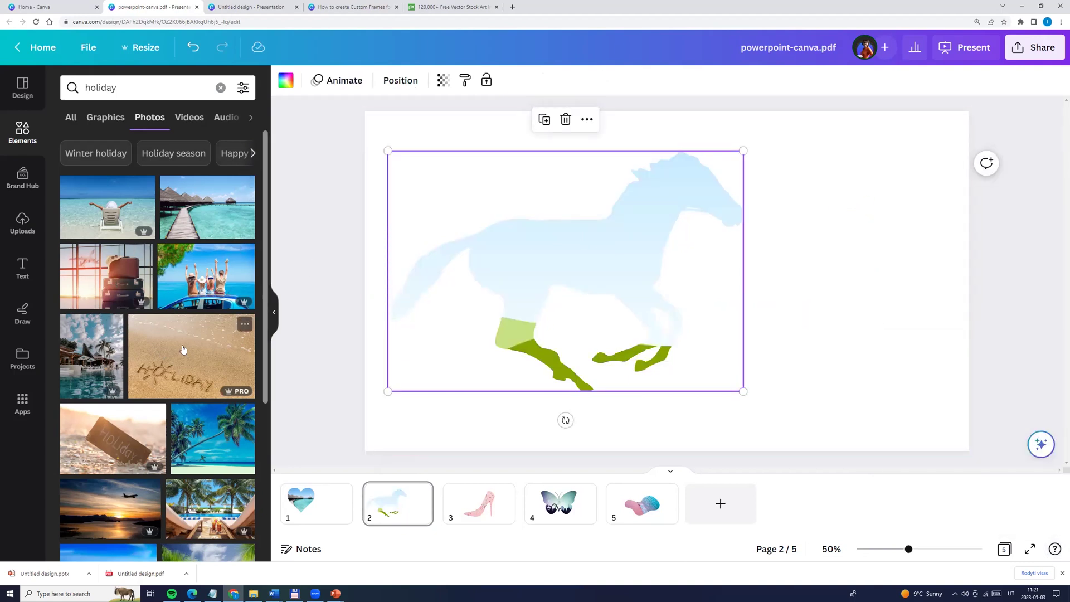
{"action": "scroll", "coordinate": [183, 349], "scroll_direction": "down", "scroll_amount": 2}
{"action": "left_click_drag", "start_coordinate": [213, 314], "coordinate": [462, 426]}
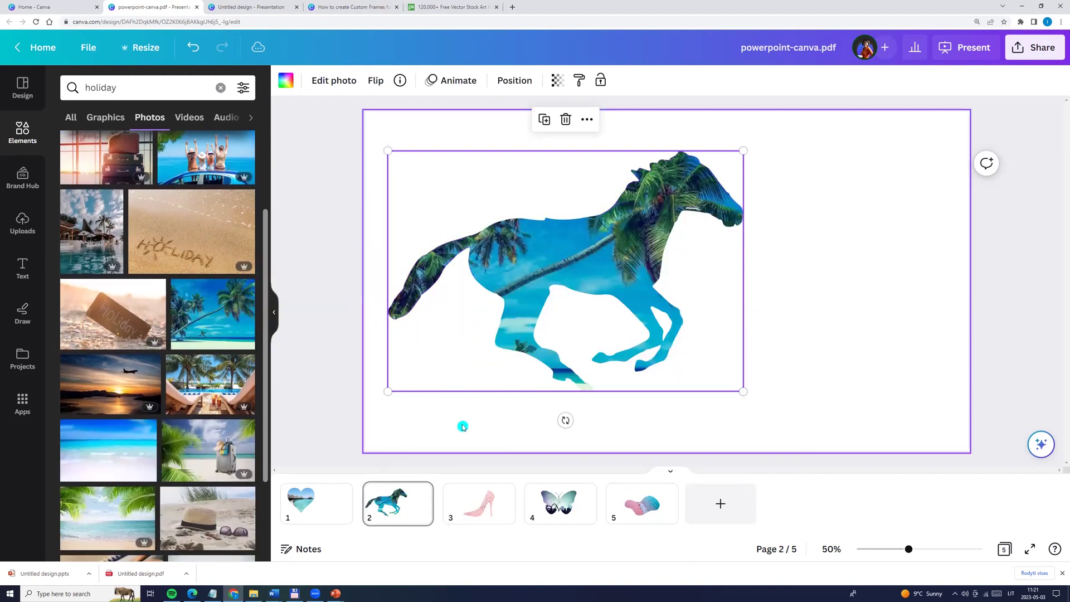
On page 3, replace the shoe frame's pink photo with the beach photo.
{"action": "left_click", "coordinate": [478, 498]}
{"action": "left_click", "coordinate": [650, 329]}
{"action": "key", "text": "Delete"}
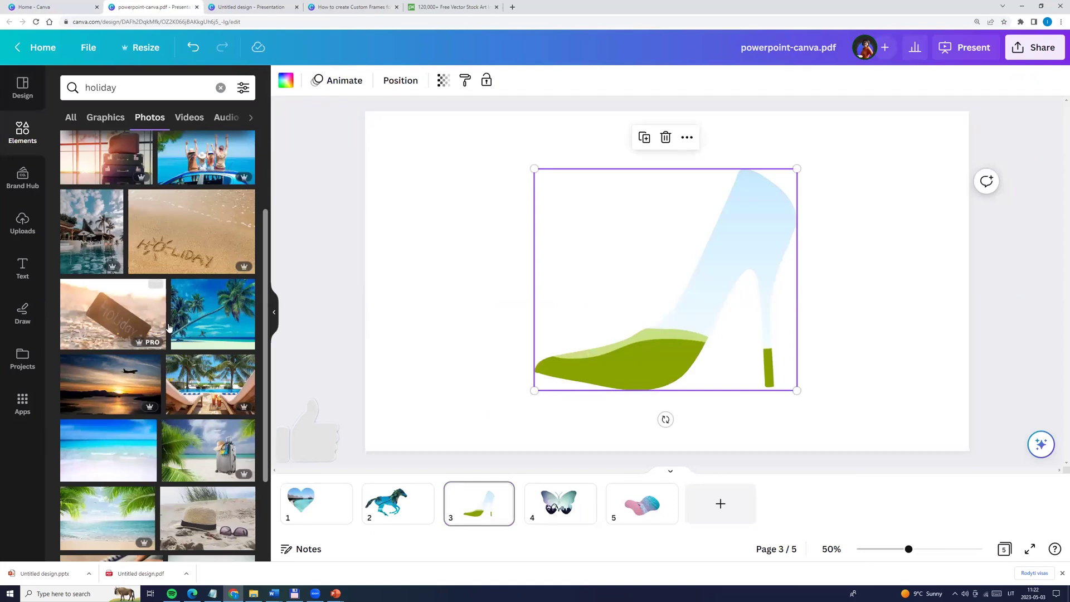
{"action": "left_click_drag", "start_coordinate": [108, 450], "coordinate": [636, 359]}
On page 4, fill the butterfly frame with the waterfall photo from a 'travel' search.
{"action": "left_click", "coordinate": [560, 503]}
{"action": "left_click", "coordinate": [691, 293]}
{"action": "key", "text": "Delete"}
{"action": "scroll", "coordinate": [164, 362], "scroll_direction": "down", "scroll_amount": 6}
{"action": "left_click_drag", "start_coordinate": [114, 301], "coordinate": [650, 268]}
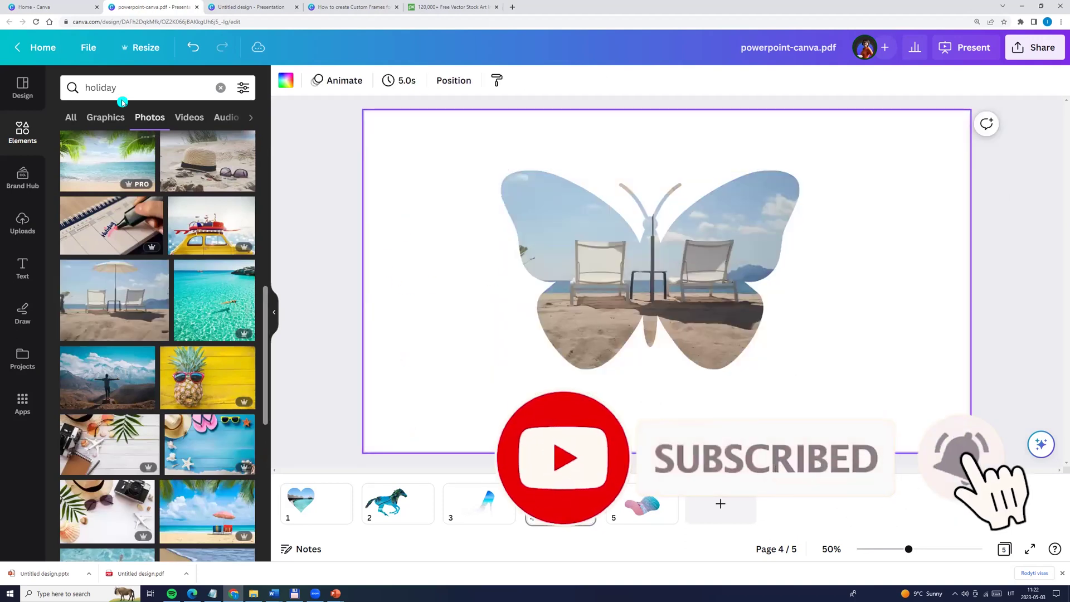
{"action": "left_click", "coordinate": [122, 100]}
{"action": "type", "text": "travel"}
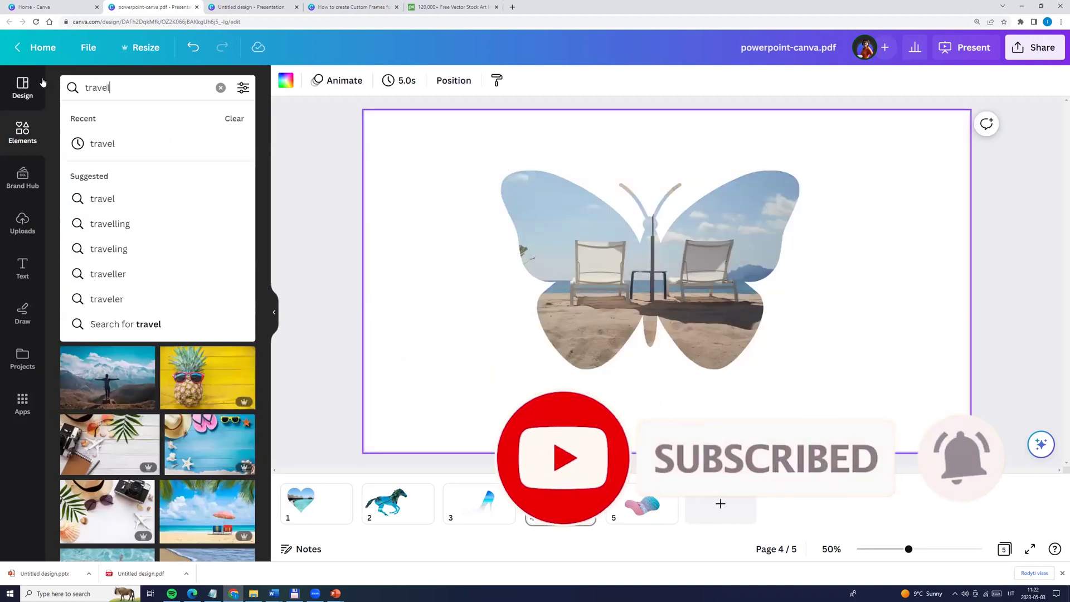
{"action": "key", "text": "Return"}
{"action": "left_click_drag", "start_coordinate": [128, 273], "coordinate": [511, 282]}
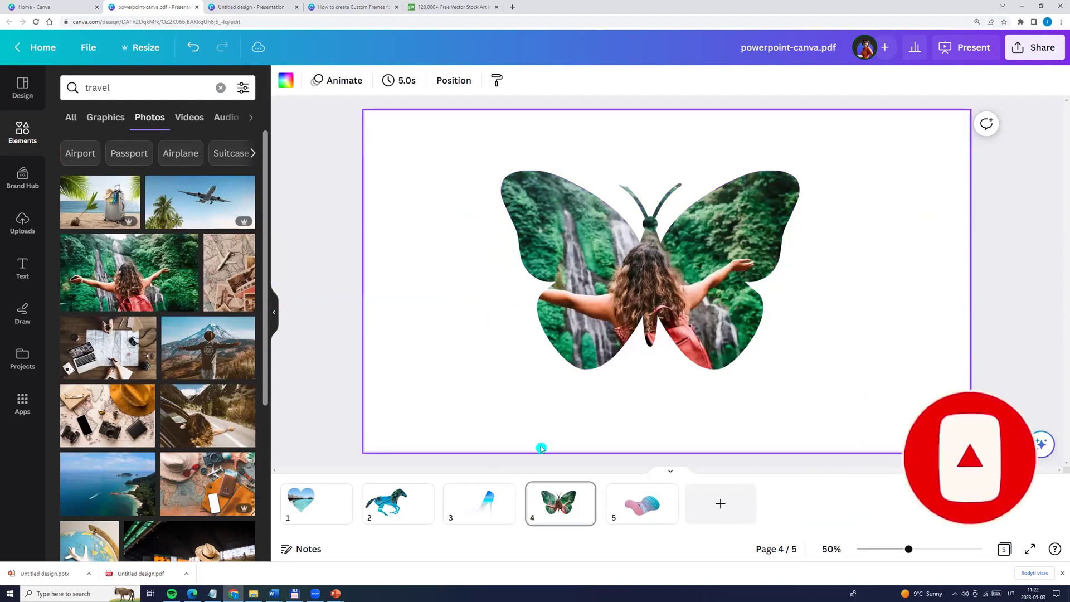
Start a new photo search for 'family' for page 5.
{"action": "scroll", "coordinate": [541, 449], "scroll_direction": "down", "scroll_amount": 3}
{"action": "left_click", "coordinate": [122, 88]}
{"action": "type", "text": "family"}
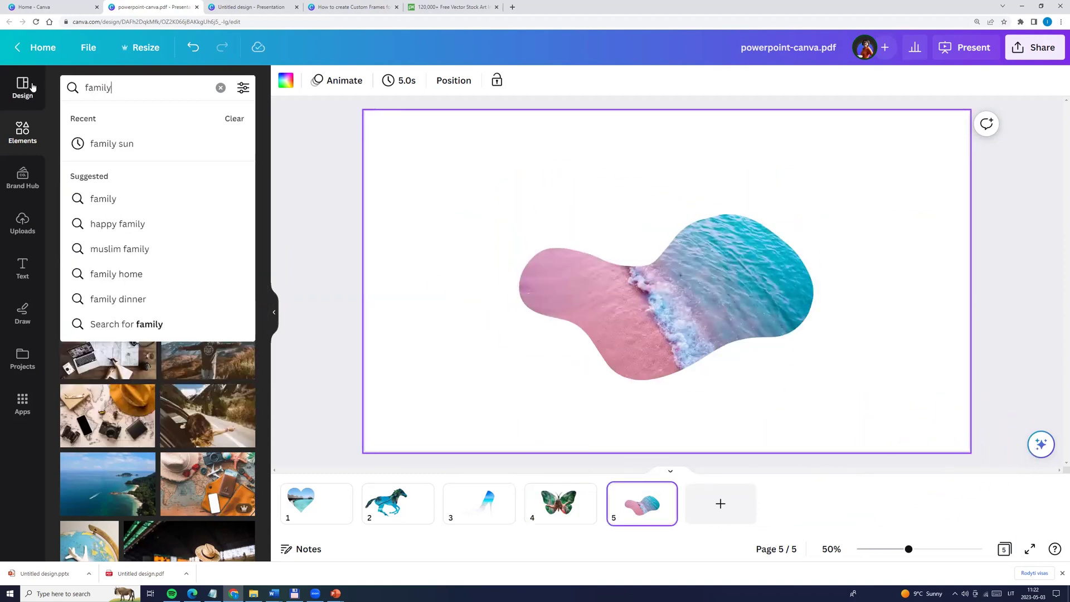